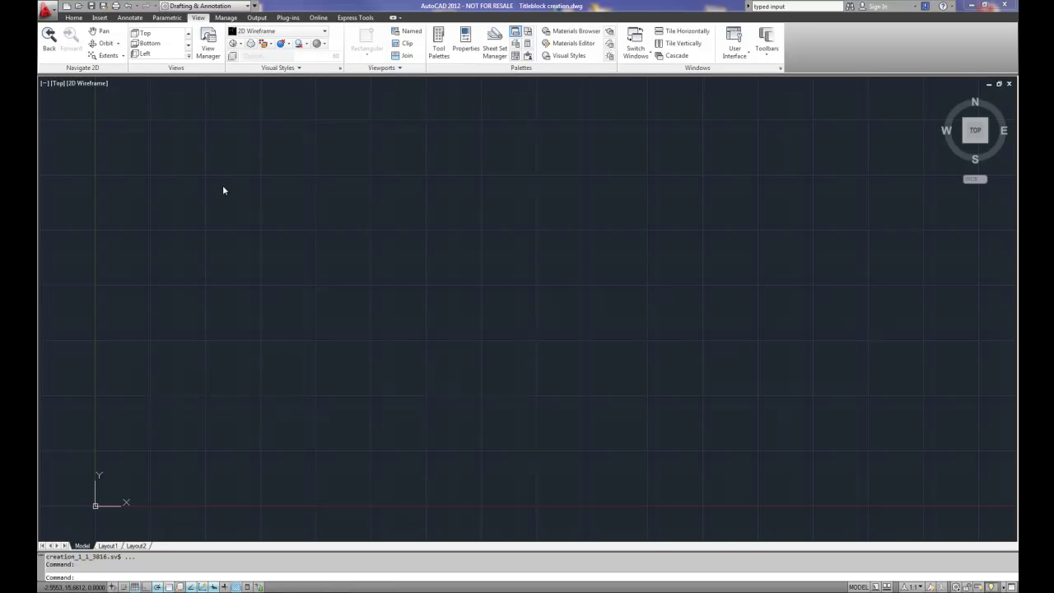
# Draw a rectangle of length 11 and width 8.50 in model space using the Dimensions option.
pyautogui.click(74, 17)
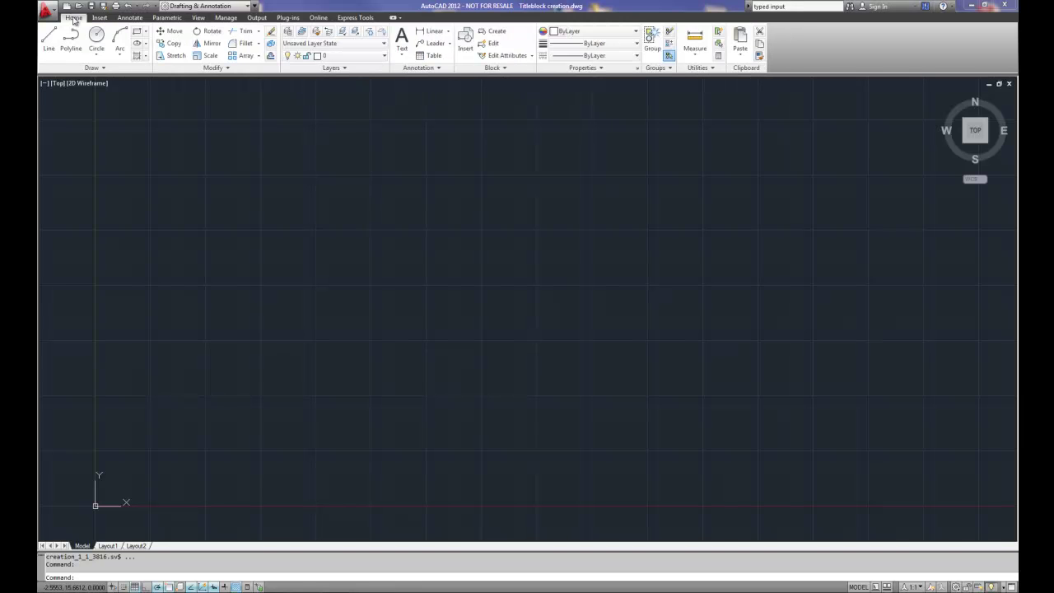
pyautogui.click(140, 32)
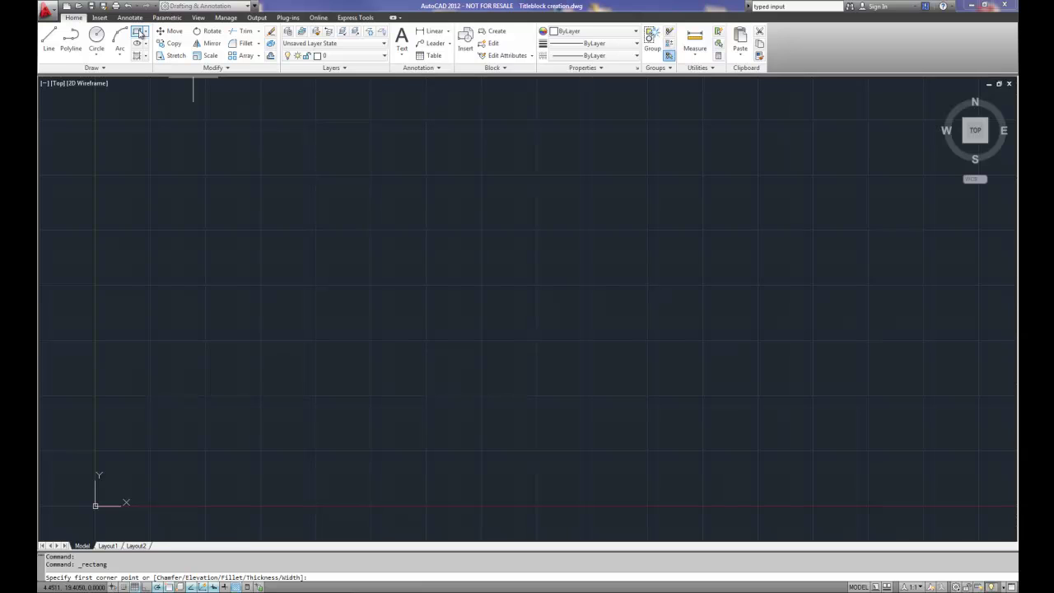
pyautogui.click(151, 451)
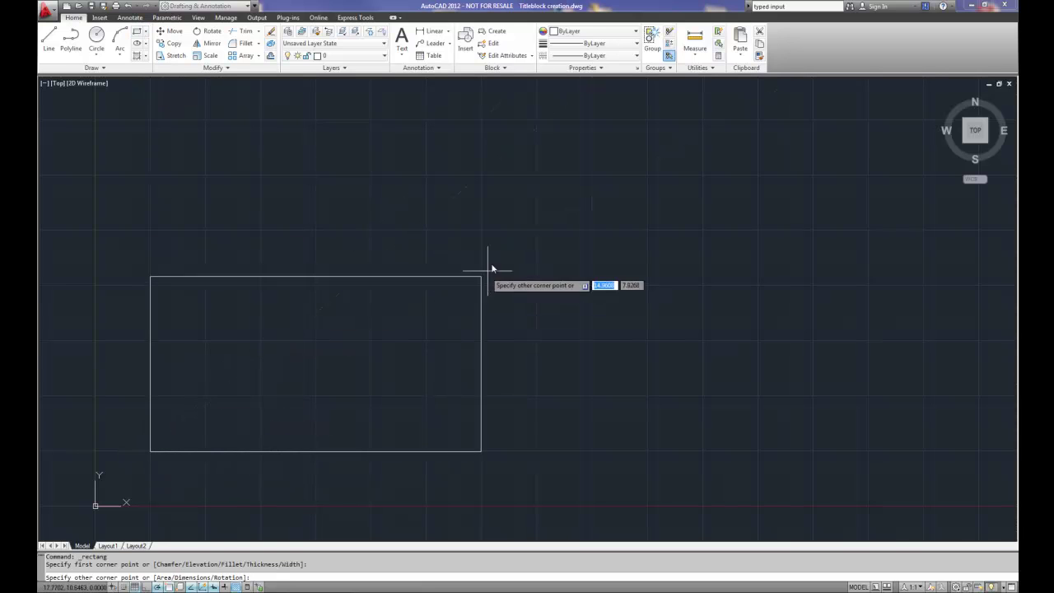
pyautogui.rightClick(482, 241)
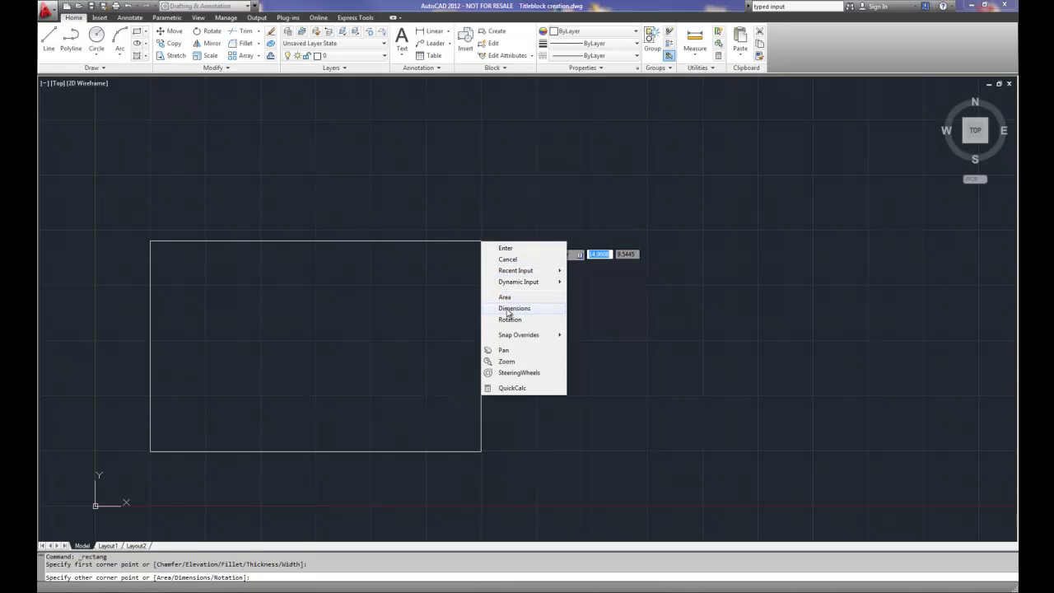
pyautogui.click(507, 309)
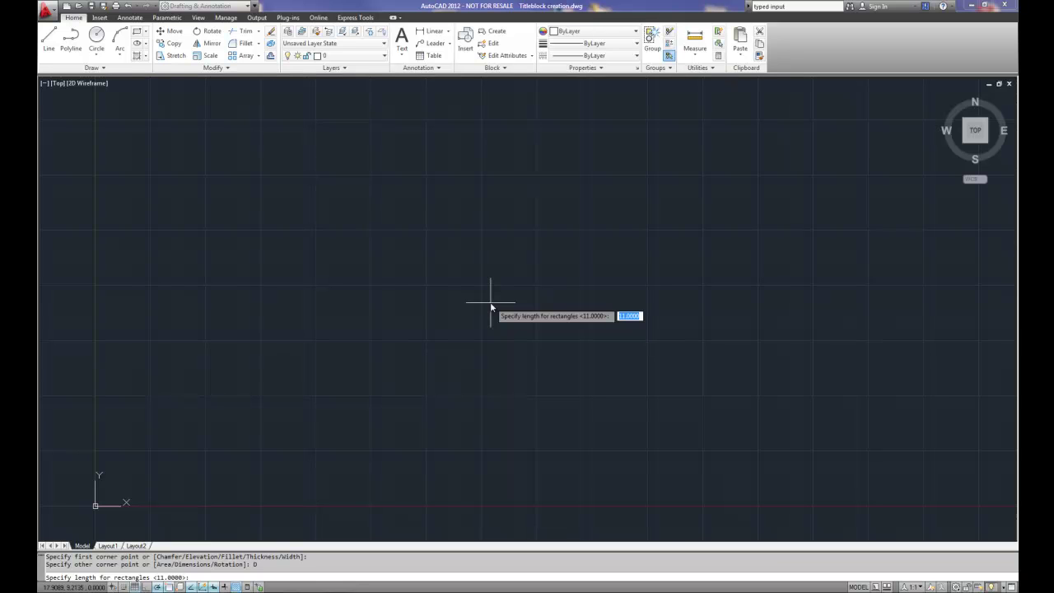
pyautogui.press('Return')
pyautogui.write('8.50')
pyautogui.press('Return')
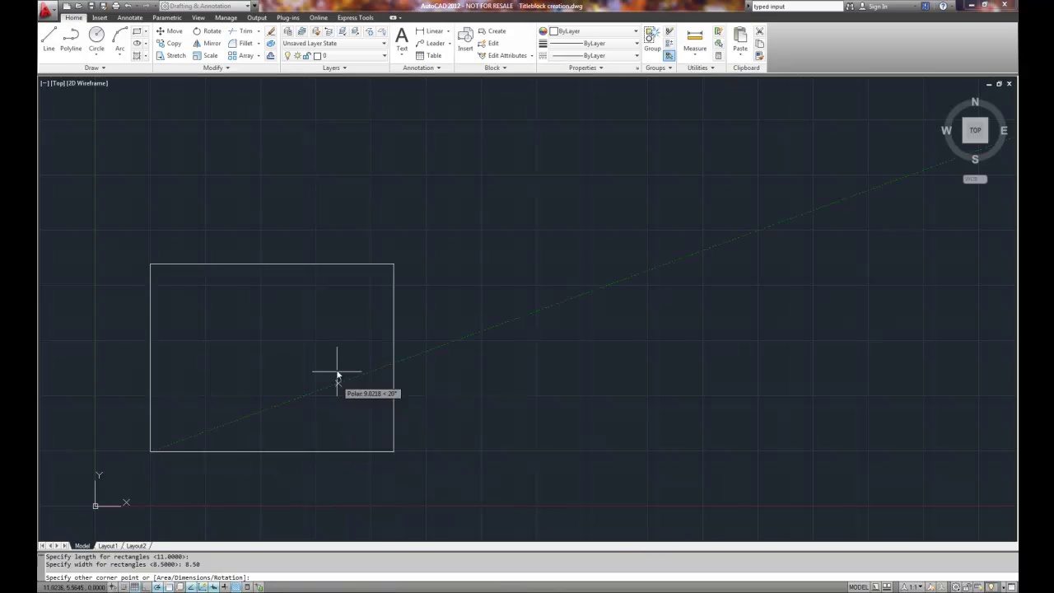
pyautogui.click(302, 343)
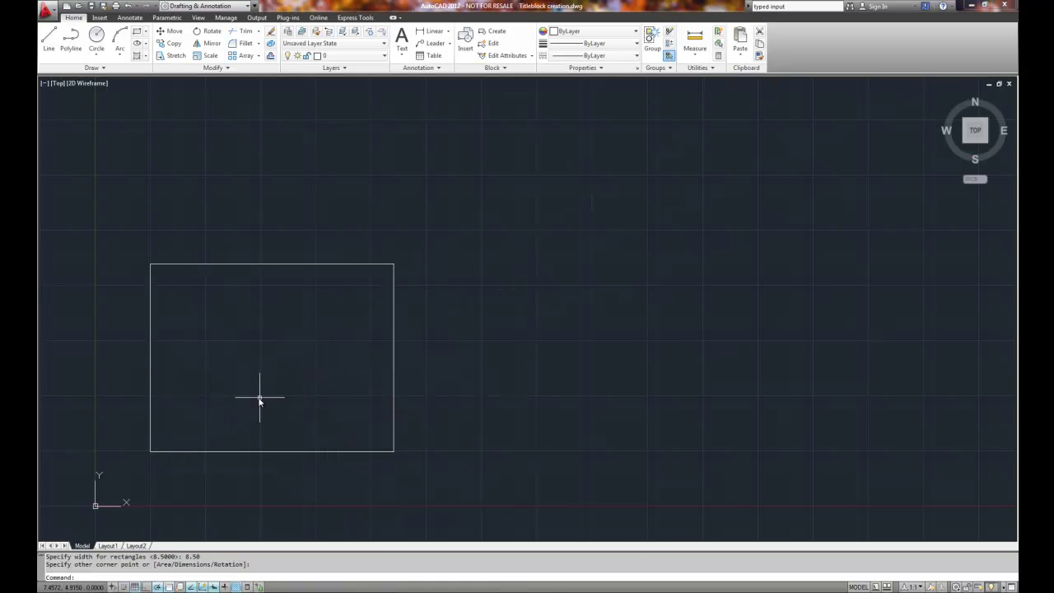
pyautogui.scroll(1, 256, 401)
pyautogui.moveTo(256, 401); pyautogui.dragTo(338, 373, button='middle')
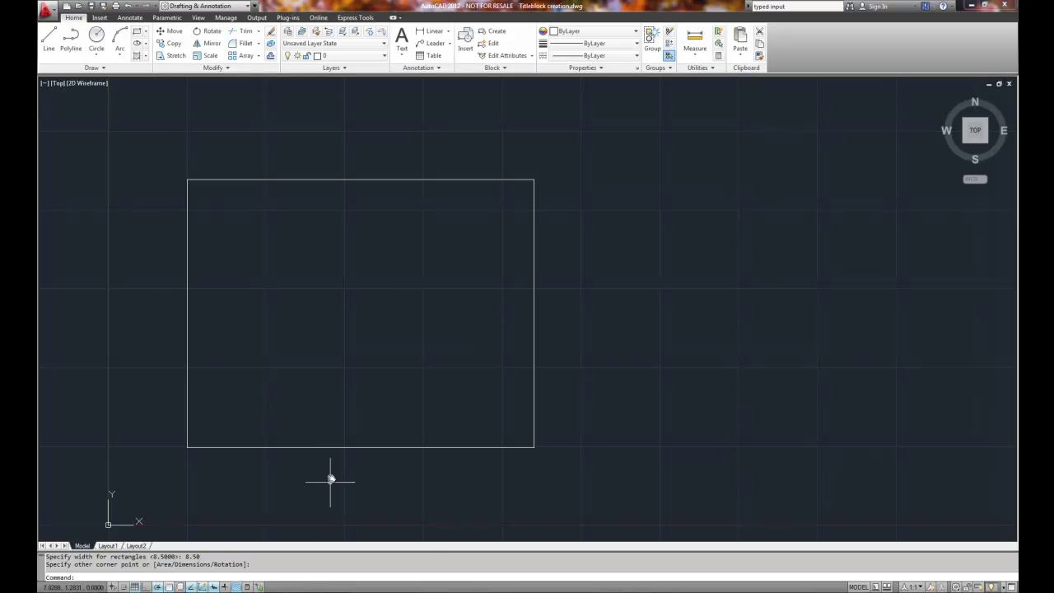
# Offset the outer rectangle 0.30 inward to form the inner border.
pyautogui.click(271, 55)
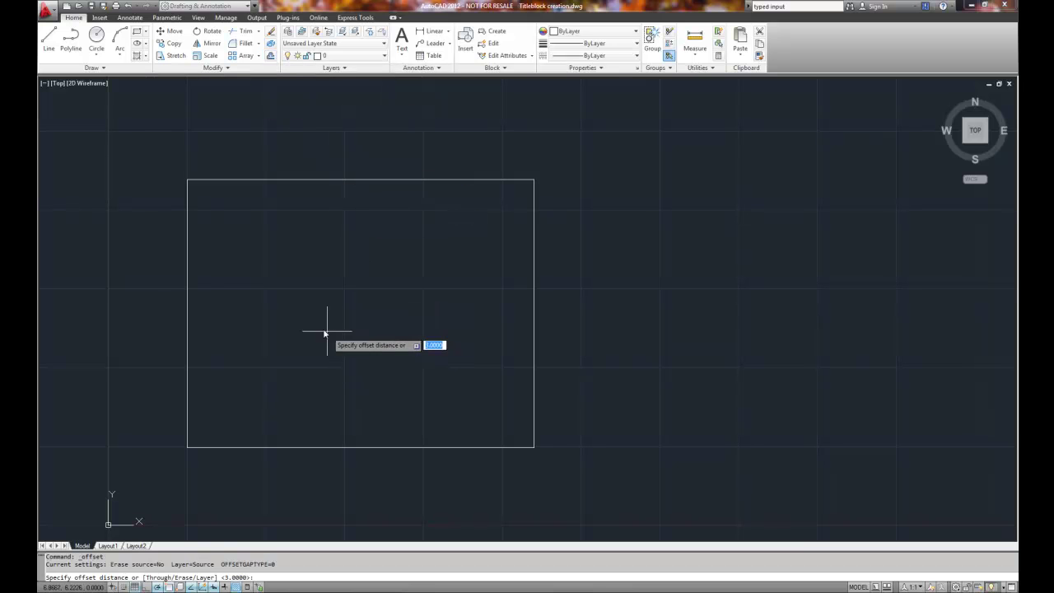
pyautogui.write('3')
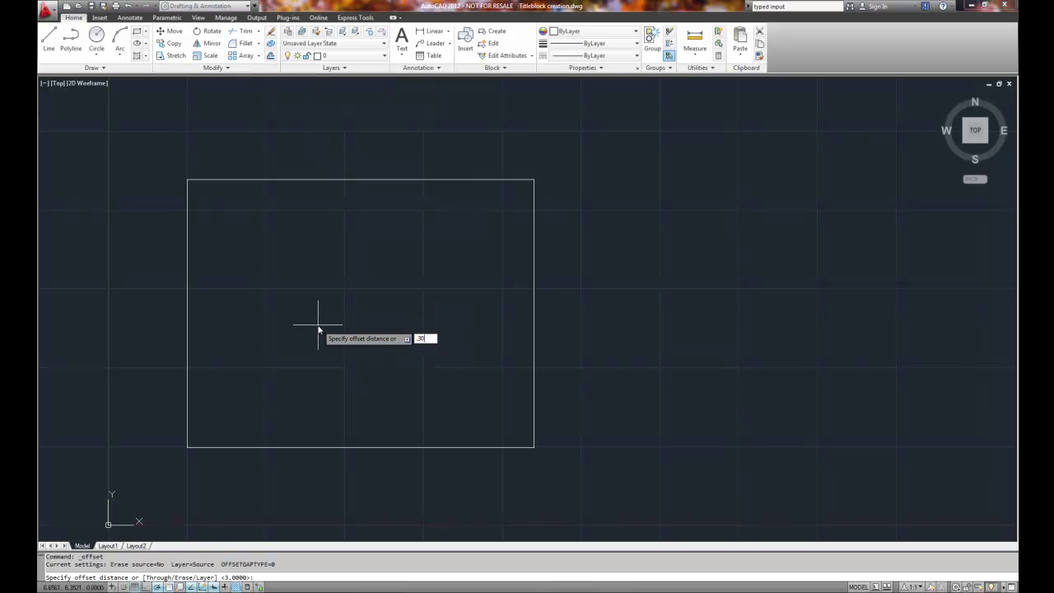
pyautogui.write('0')
pyautogui.press('Return')
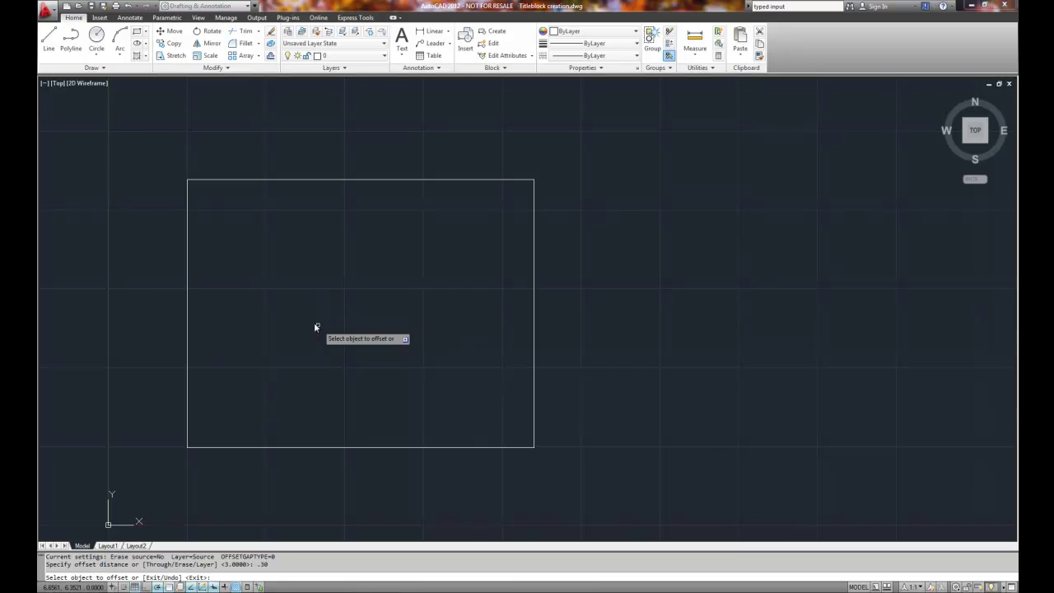
pyautogui.click(392, 180)
pyautogui.click(380, 267)
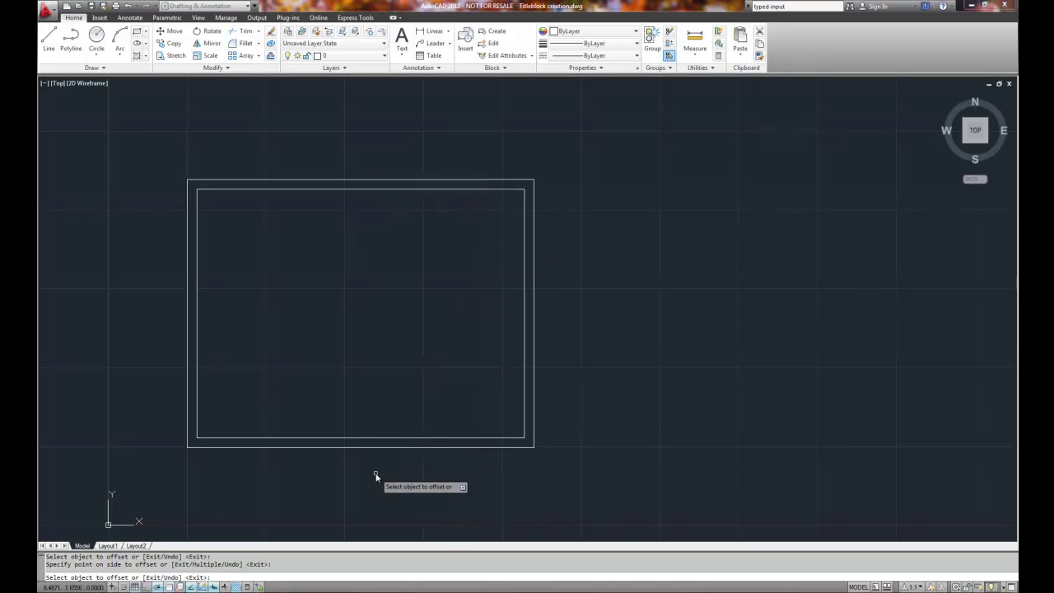
pyautogui.scroll(2, 345, 449)
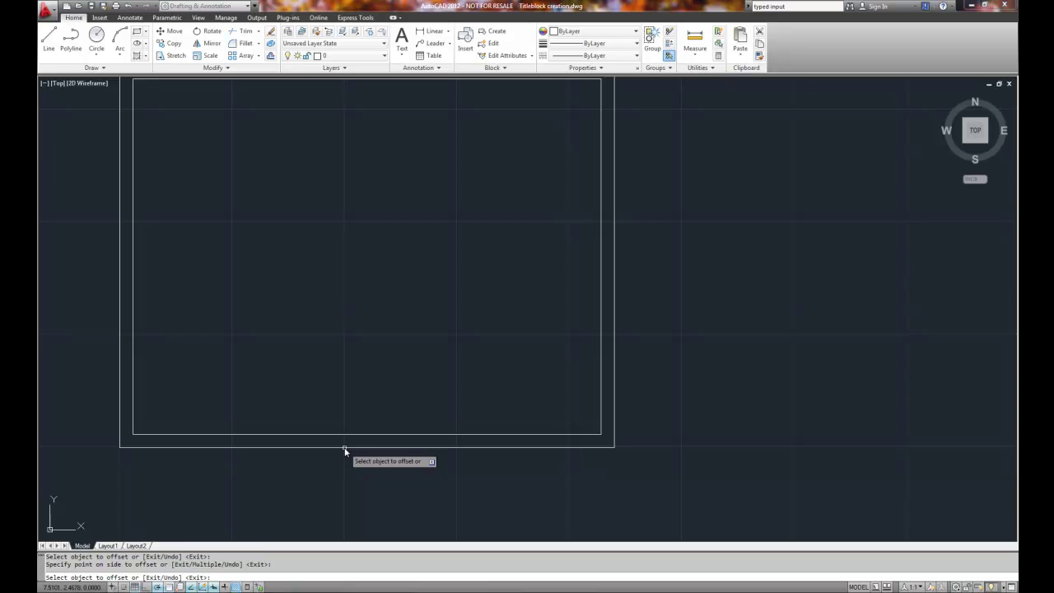
# Explode the inner border rectangle into four separate lines.
pyautogui.click(271, 45)
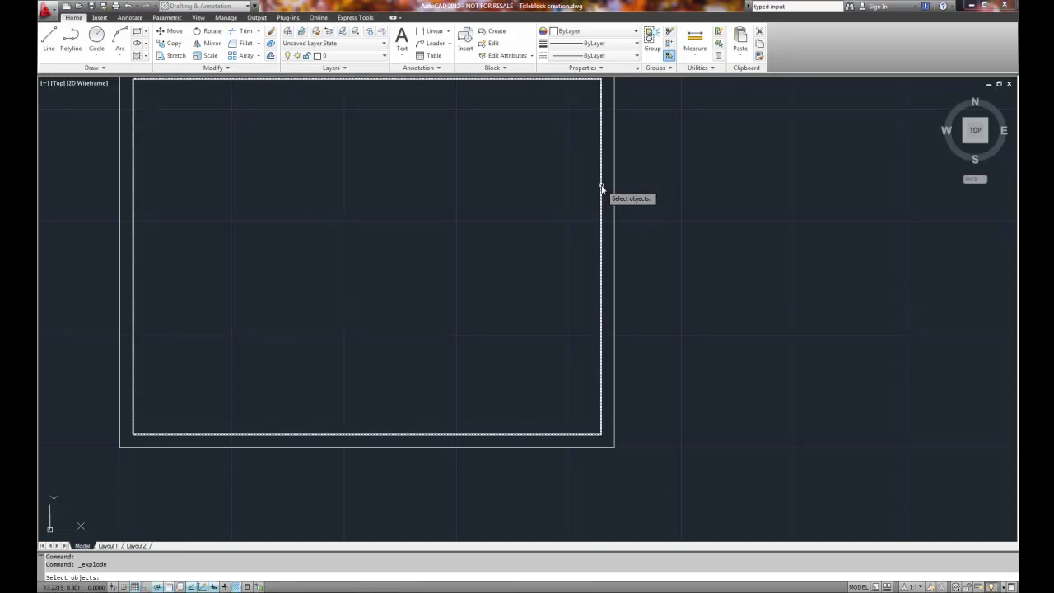
pyautogui.moveTo(601, 186); pyautogui.dragTo(600, 207, button='middle')
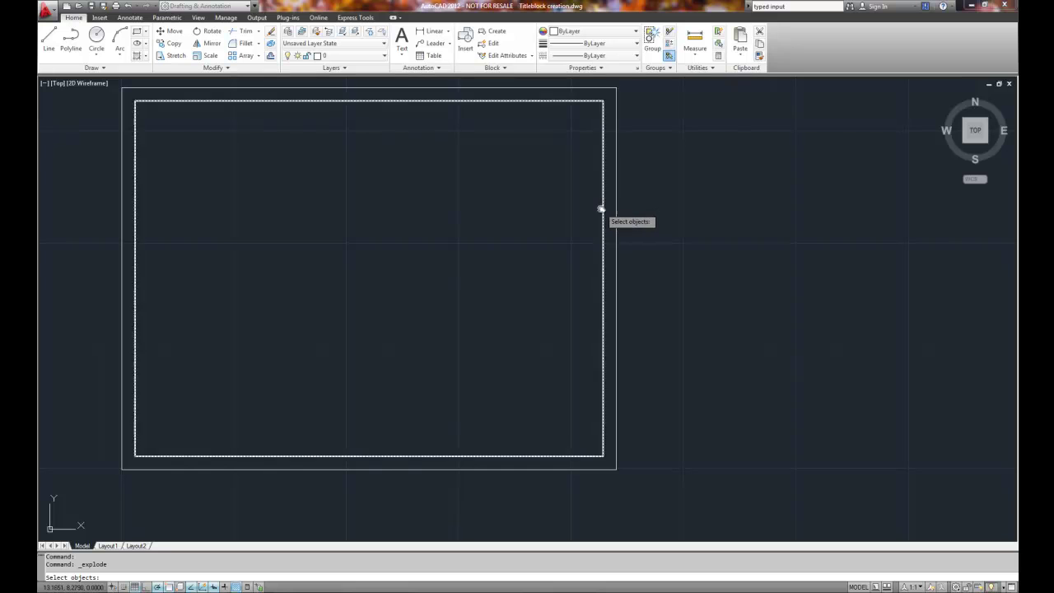
pyautogui.click(603, 209)
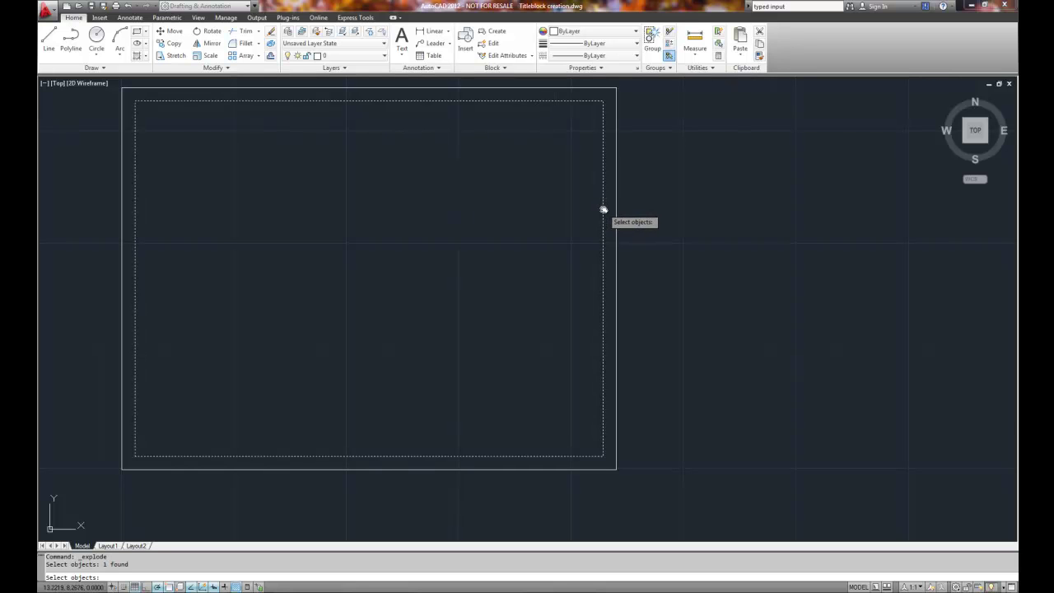
pyautogui.press('Return')
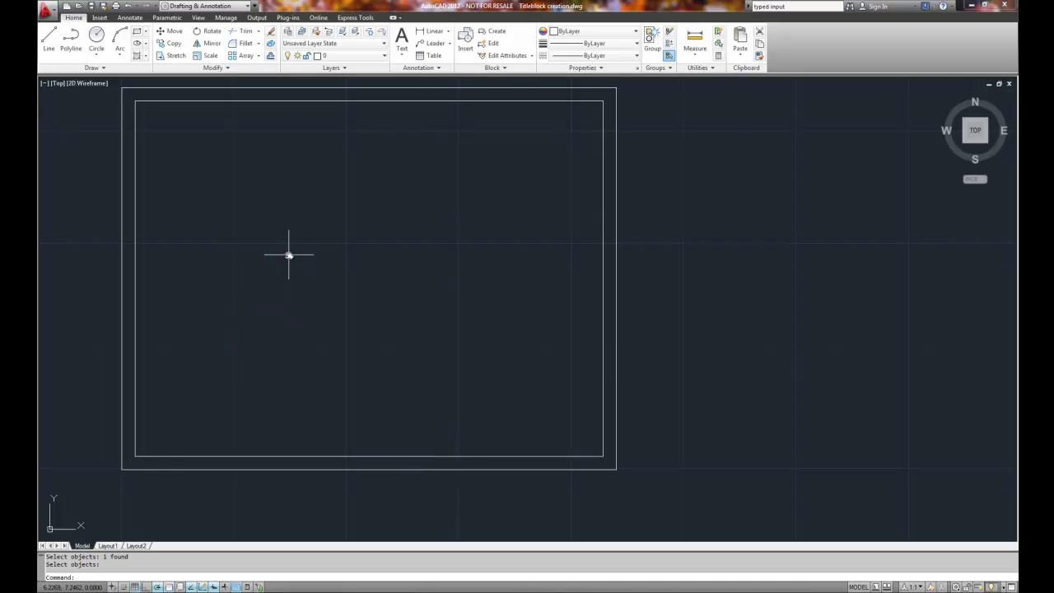
# Offset the inner border's bottom line 1.0 upward to form the title strip's top.
pyautogui.click(271, 56)
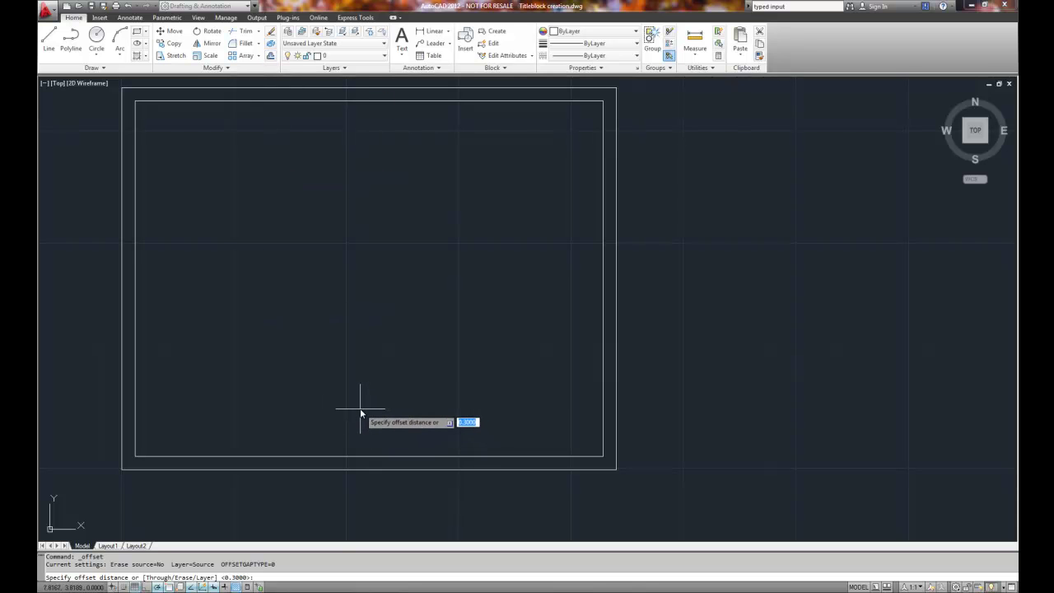
pyautogui.write('1')
pyautogui.press('Return')
pyautogui.click(346, 458)
pyautogui.click(348, 412)
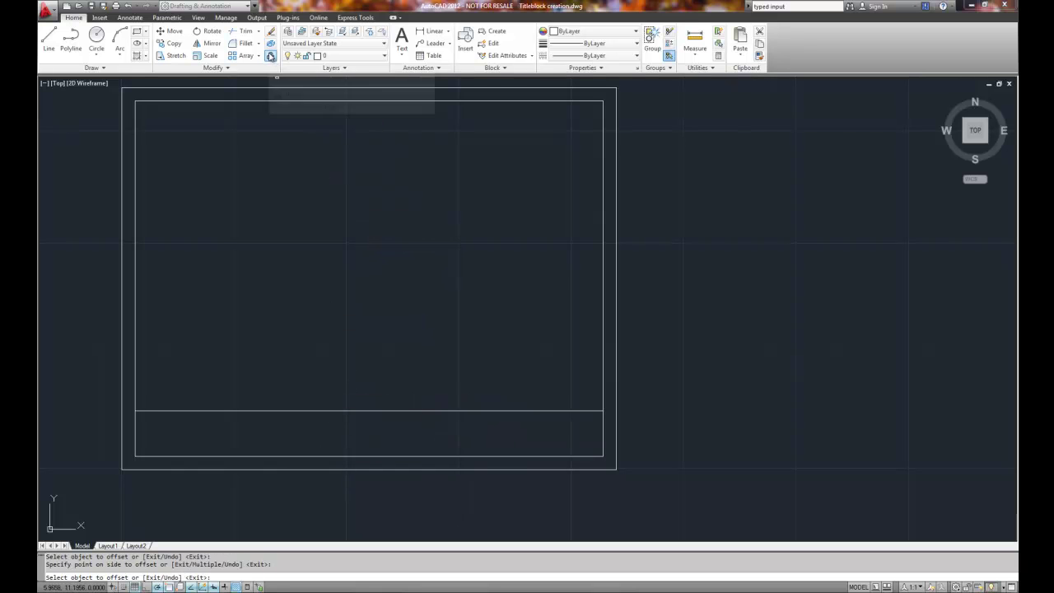
# Offset the title strip's top line downward twice at 0.375 spacing to create rows.
pyautogui.click(271, 56)
pyautogui.write('1')
pyautogui.write('75')
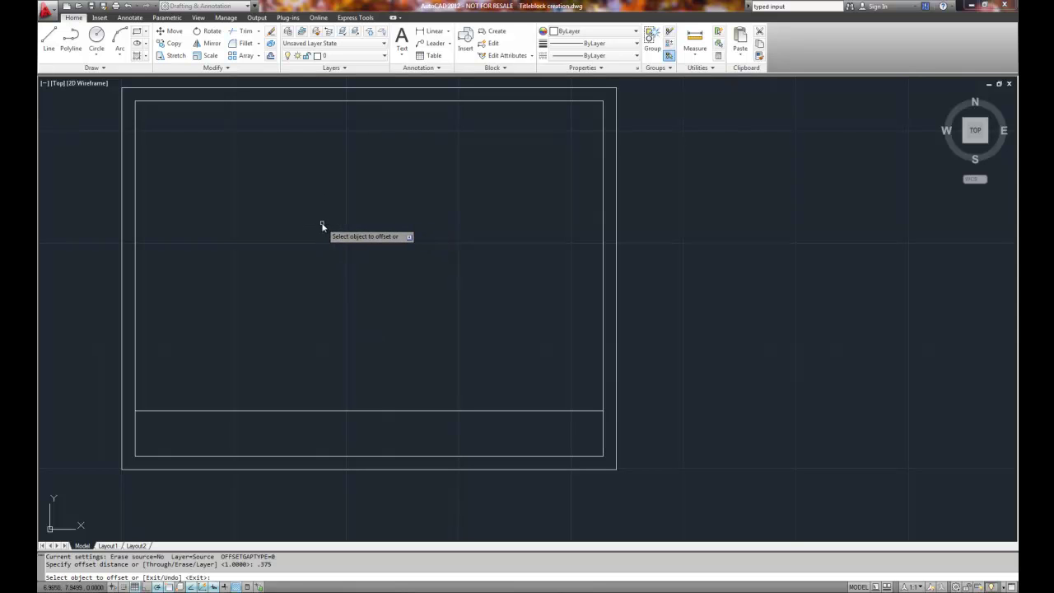
pyautogui.press('Return')
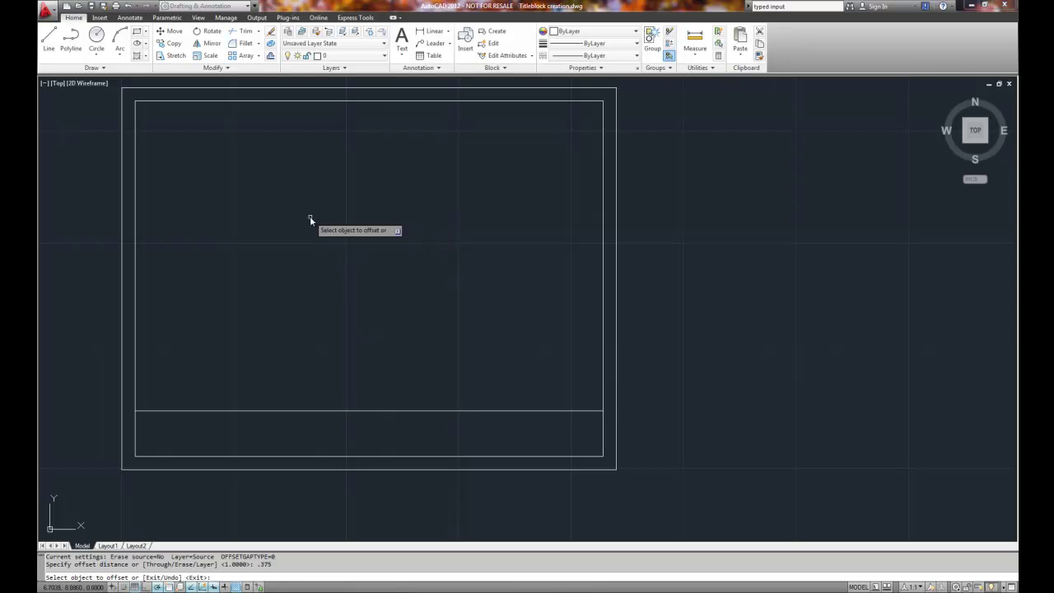
pyautogui.click(392, 412)
pyautogui.click(387, 426)
pyautogui.click(384, 428)
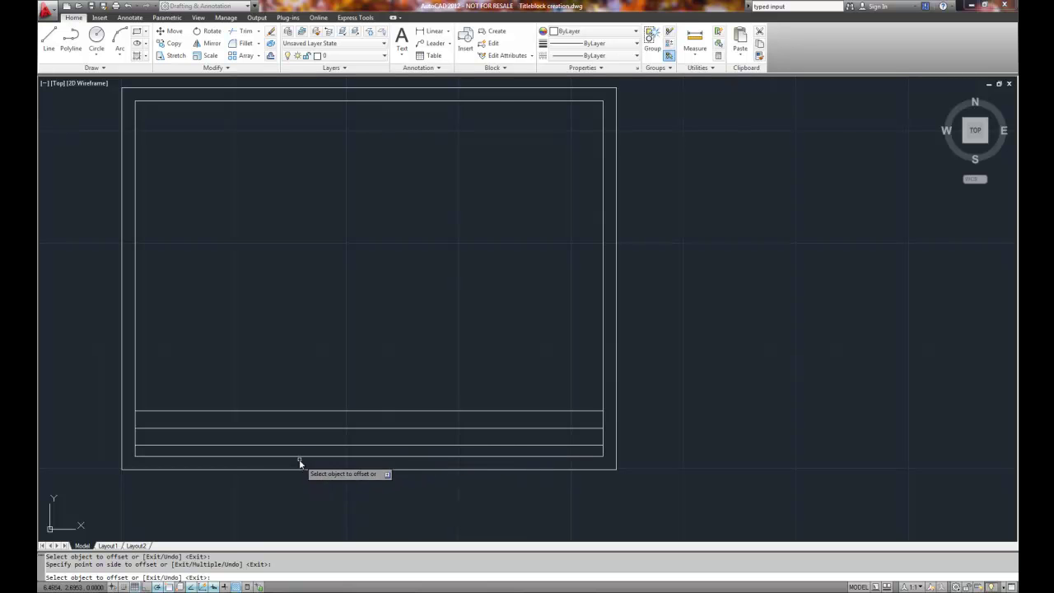
# Draw a vertical divider line from the title strip's top midpoint to the bottom line's midpoint.
pyautogui.click(48, 39)
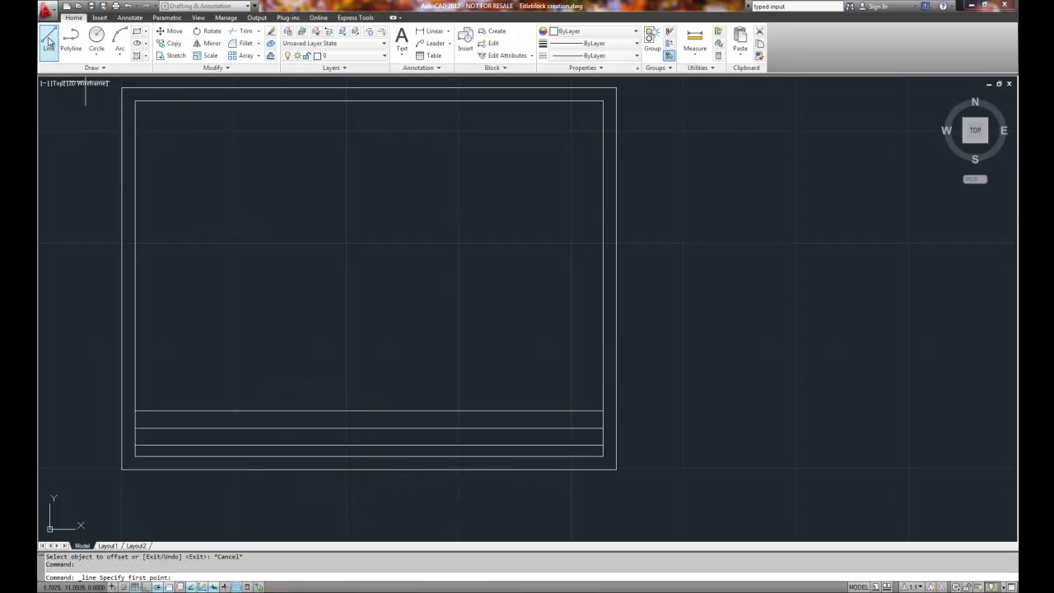
pyautogui.click(369, 412)
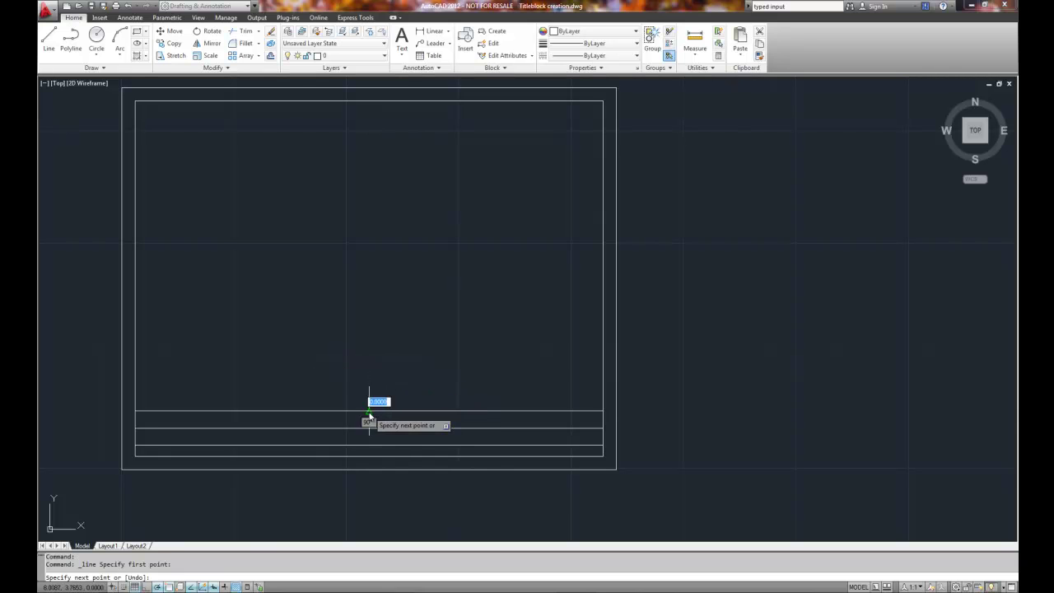
pyautogui.click(368, 458)
pyautogui.rightClick(372, 454)
pyautogui.click(413, 461)
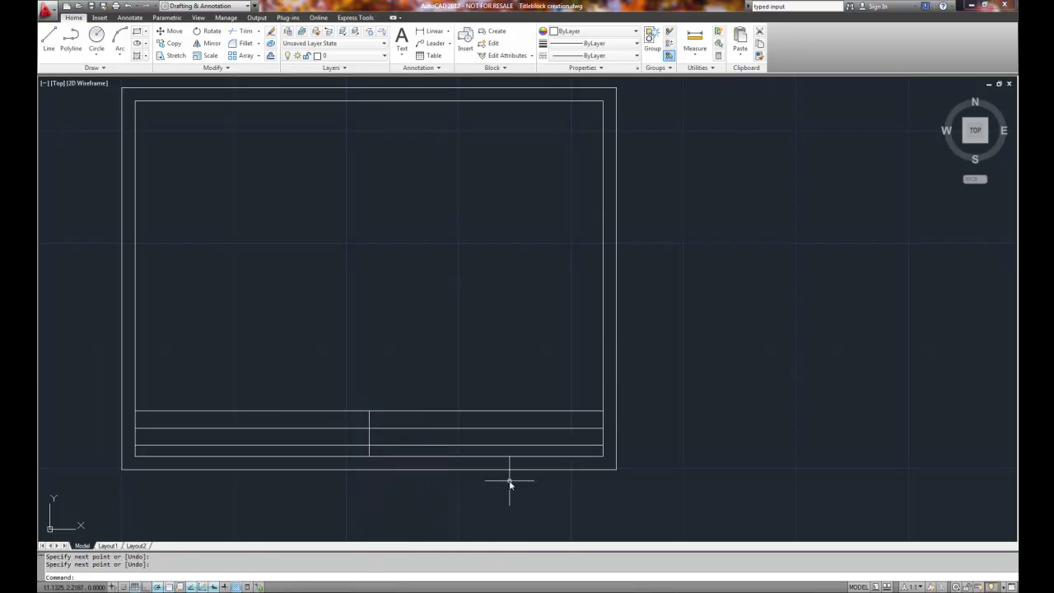
pyautogui.scroll(2, 354, 508)
pyautogui.moveTo(387, 489)
pyautogui.mouseDown(button='middle')
pyautogui.moveTo(496, 466)
pyautogui.moveTo(464, 475)
pyautogui.mouseUp(button='middle')
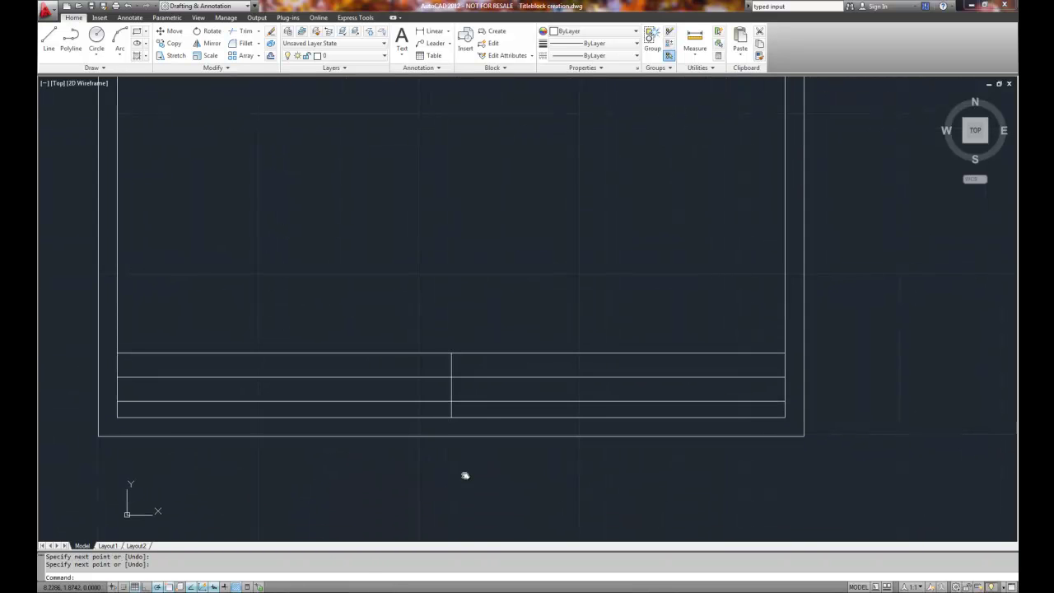
# Offset the middle divider 3.0 to both the right and the left.
pyautogui.click(271, 56)
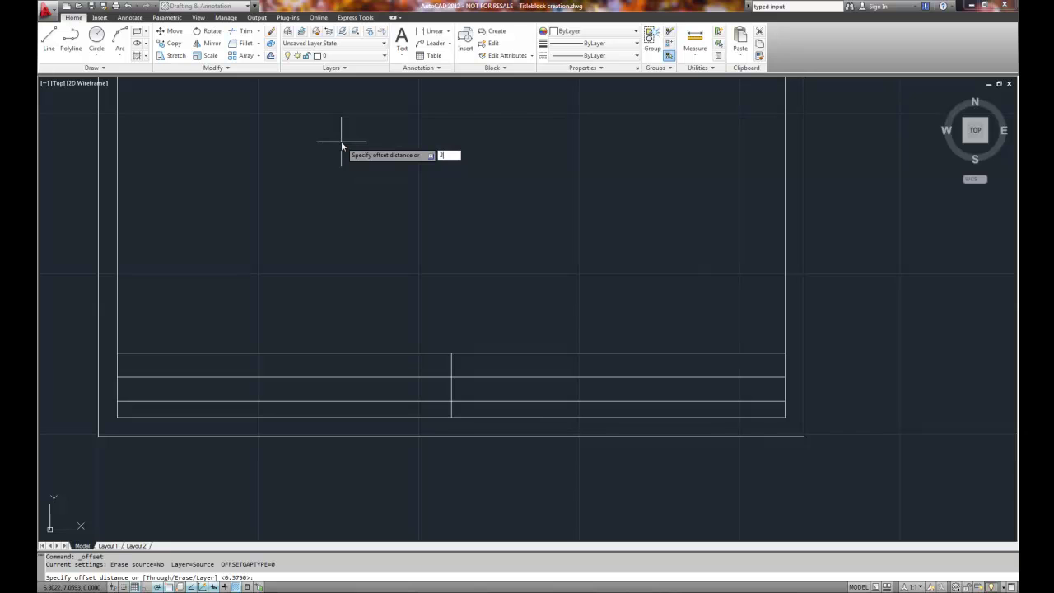
pyautogui.write('3.0')
pyautogui.press('Return')
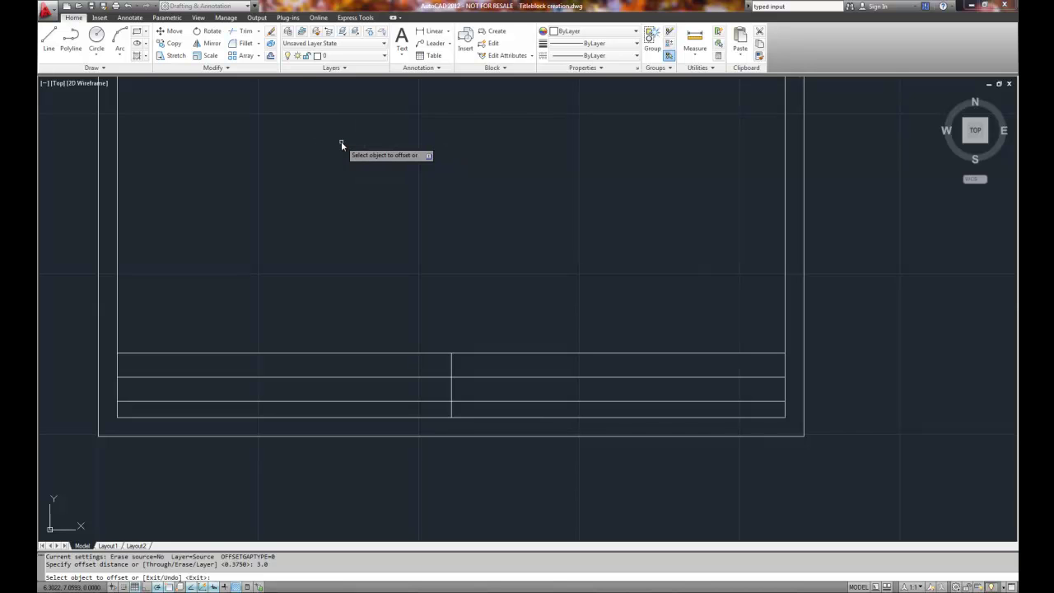
pyautogui.click(451, 365)
pyautogui.click(500, 358)
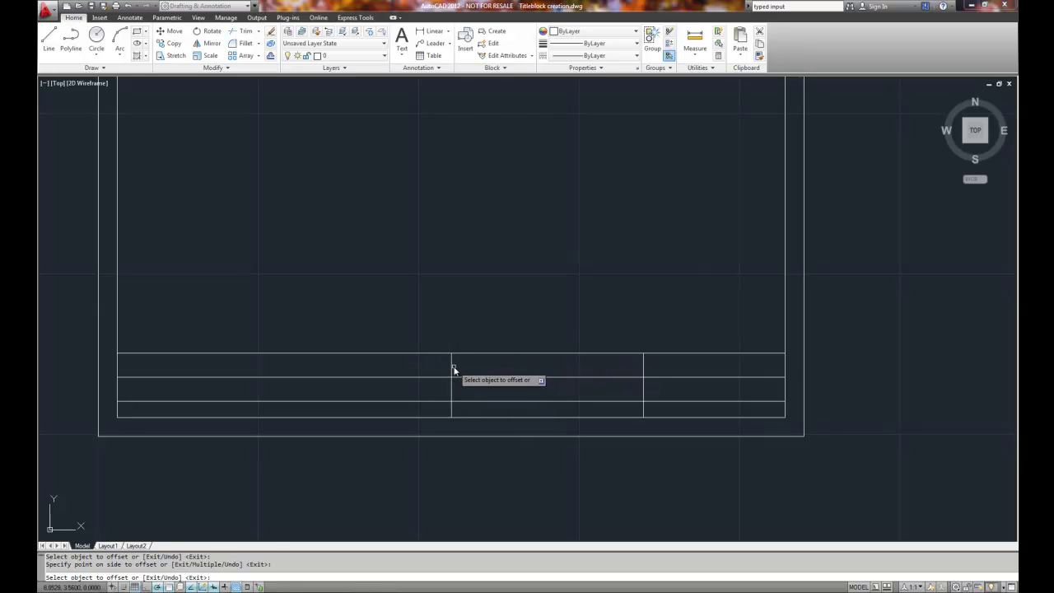
pyautogui.click(452, 371)
pyautogui.click(341, 372)
pyautogui.rightClick(341, 372)
pyautogui.click(378, 326)
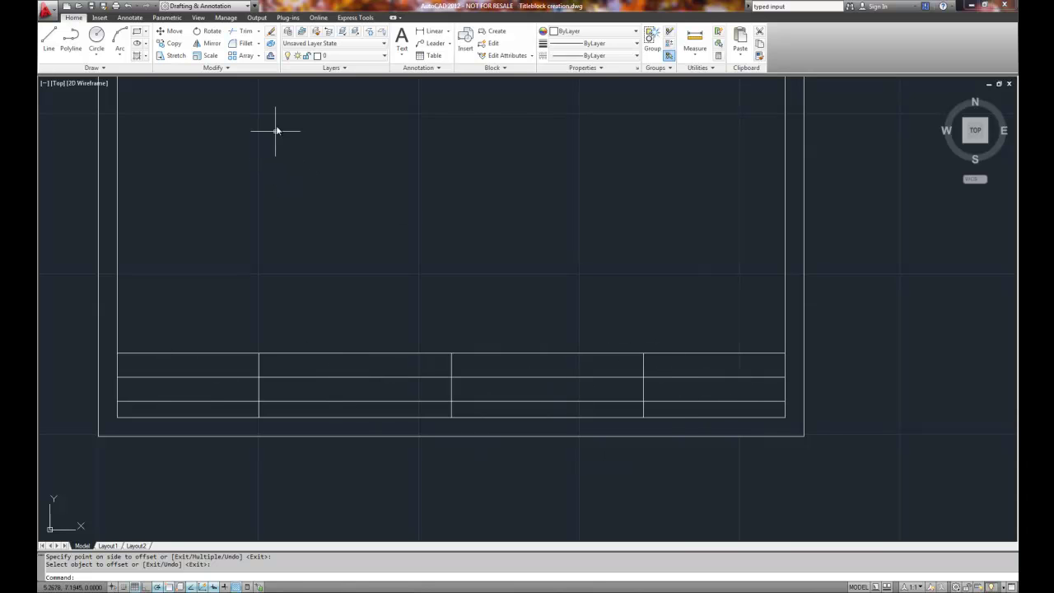
# Trim the two row lines left of the new left divider, leaving one tall leftmost cell.
pyautogui.click(245, 30)
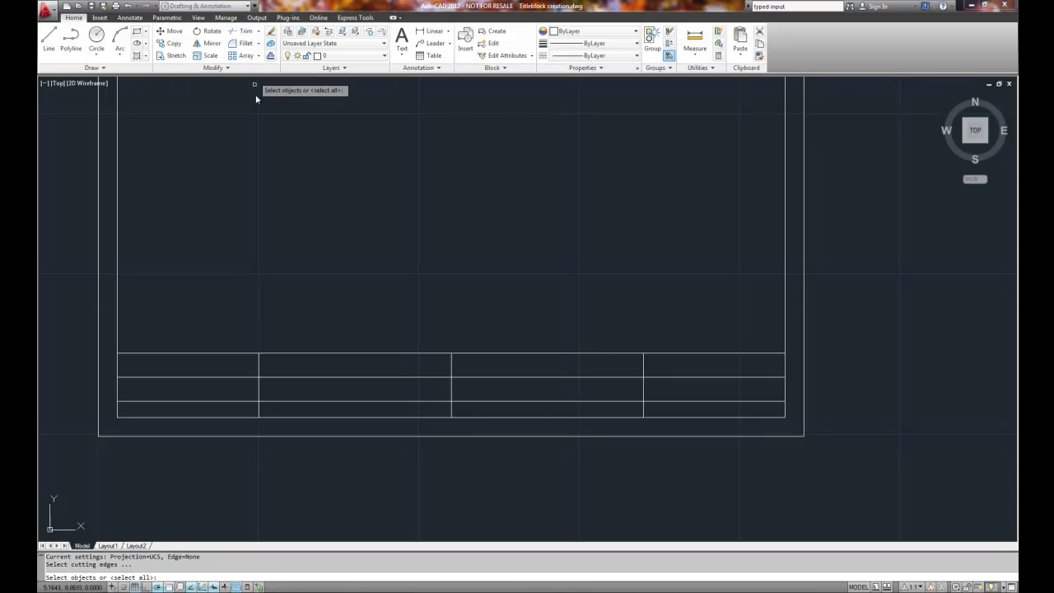
pyautogui.click(258, 367)
pyautogui.press('Return')
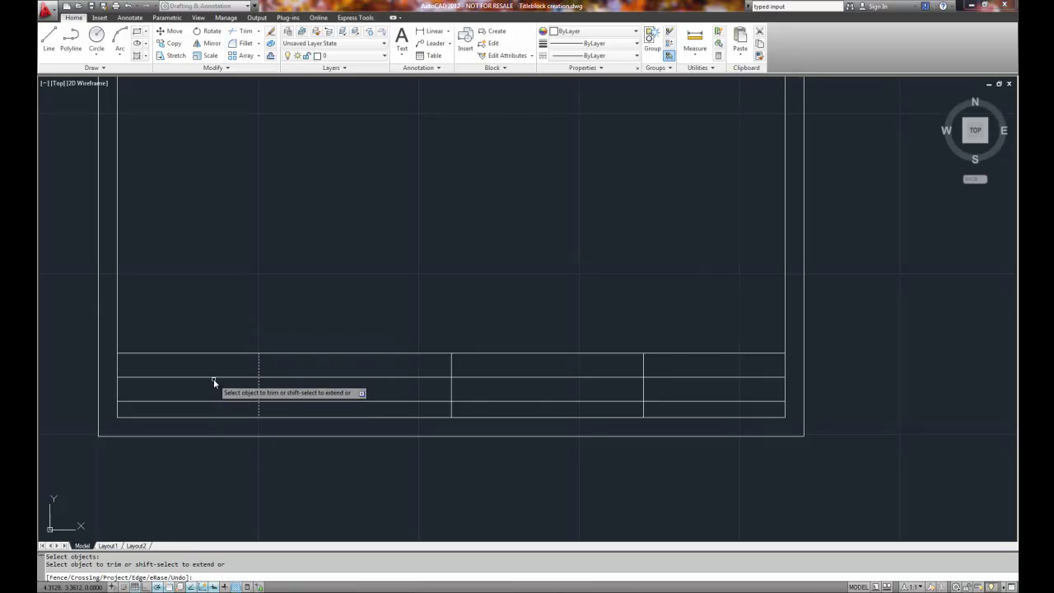
pyautogui.click(214, 377)
pyautogui.click(206, 401)
pyautogui.rightClick(293, 326)
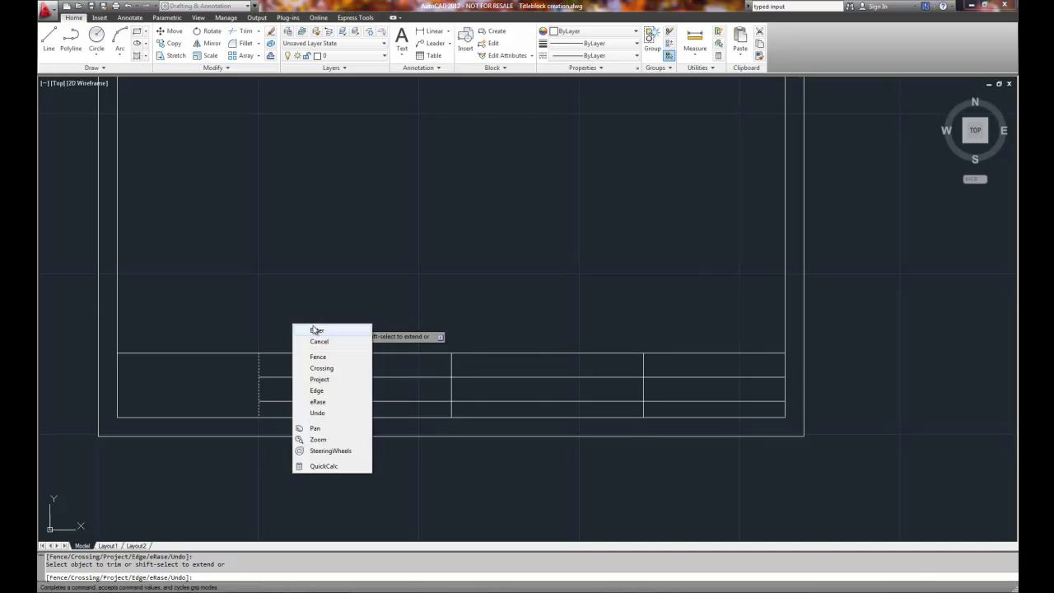
pyautogui.click(316, 331)
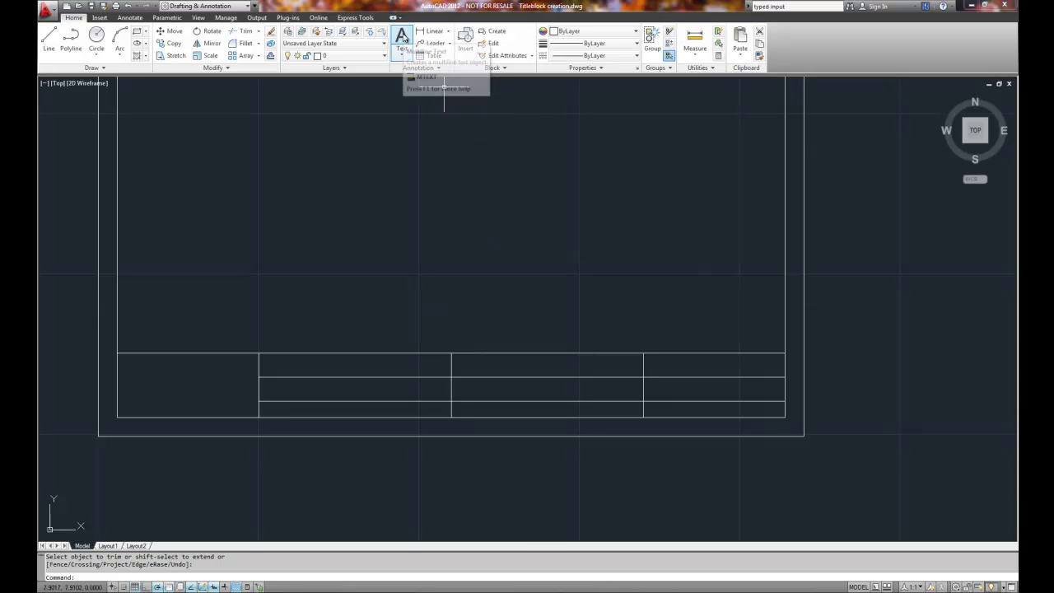
# Start a multiline text box from the second column's top-left corner to the row intersection.
pyautogui.click(402, 37)
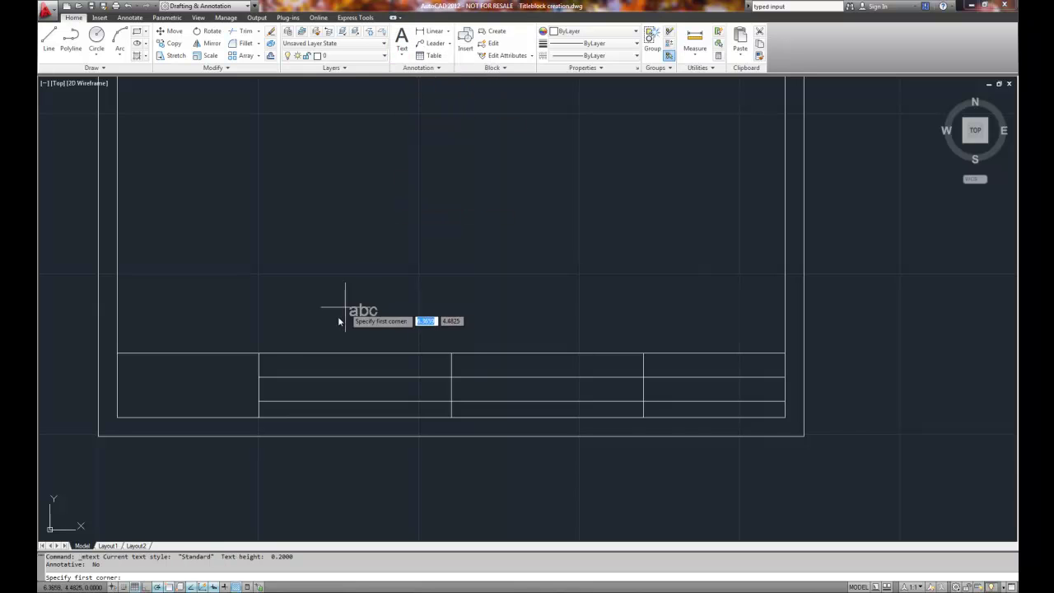
pyautogui.scroll(2, 258, 354)
pyautogui.click(257, 350)
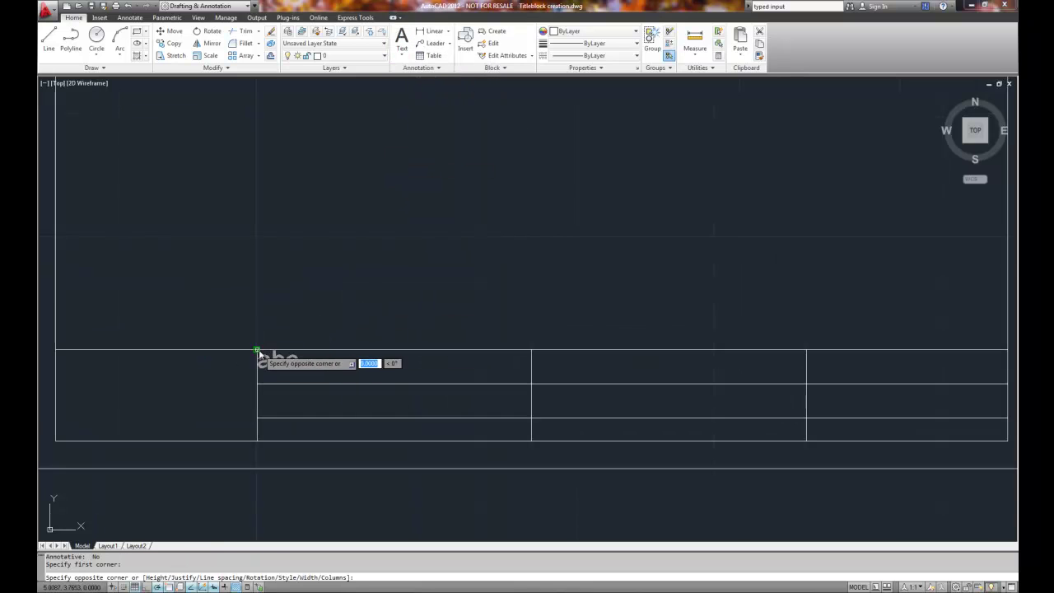
pyautogui.click(531, 383)
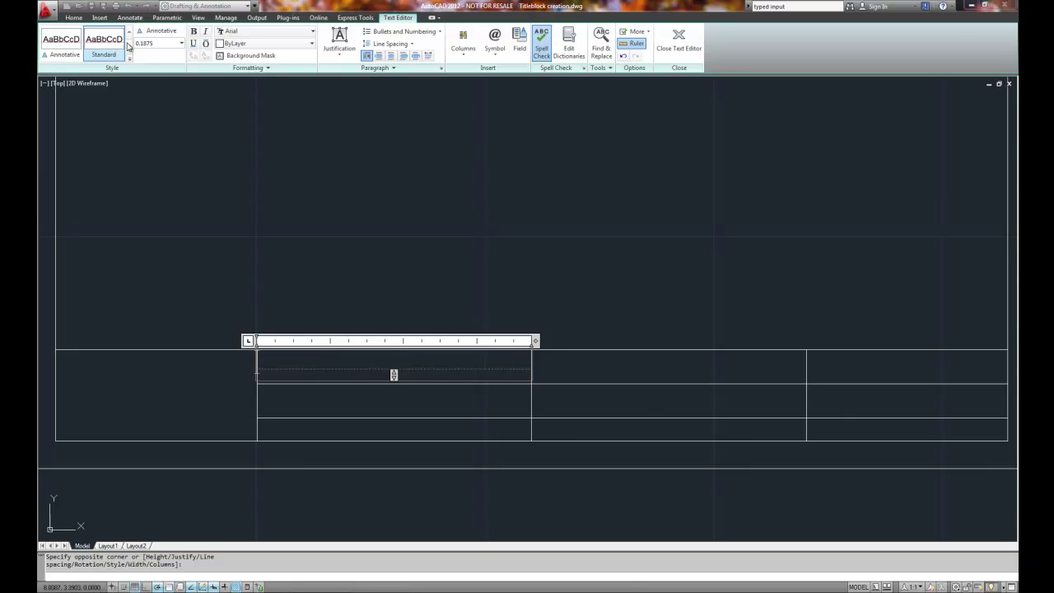
# Enter the heading 'DRAWING NAME' in capitals, centre it, and close the text editor.
pyautogui.write('Draw')
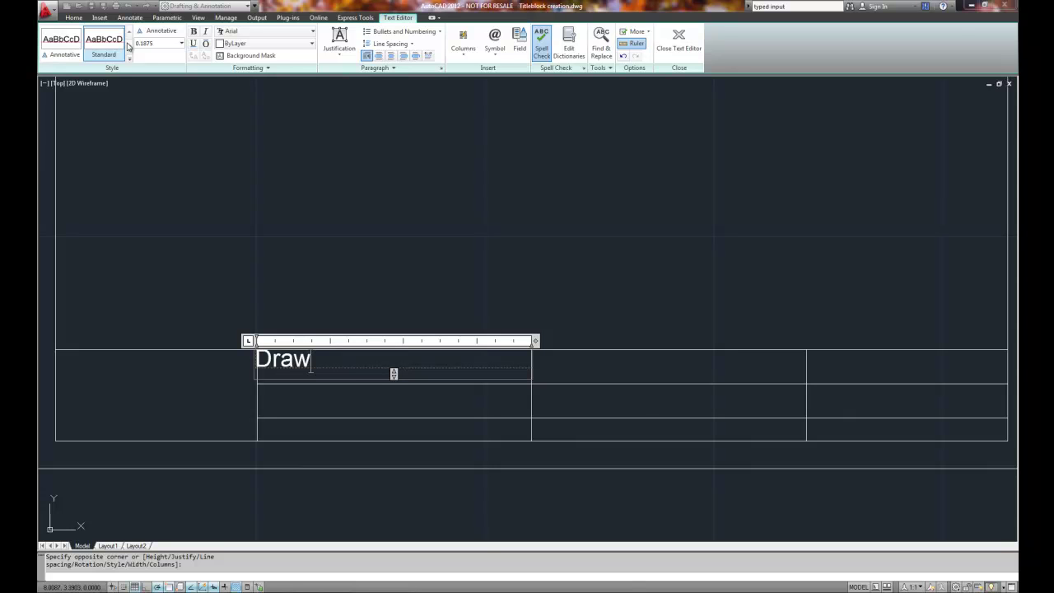
pyautogui.write('ing Name')
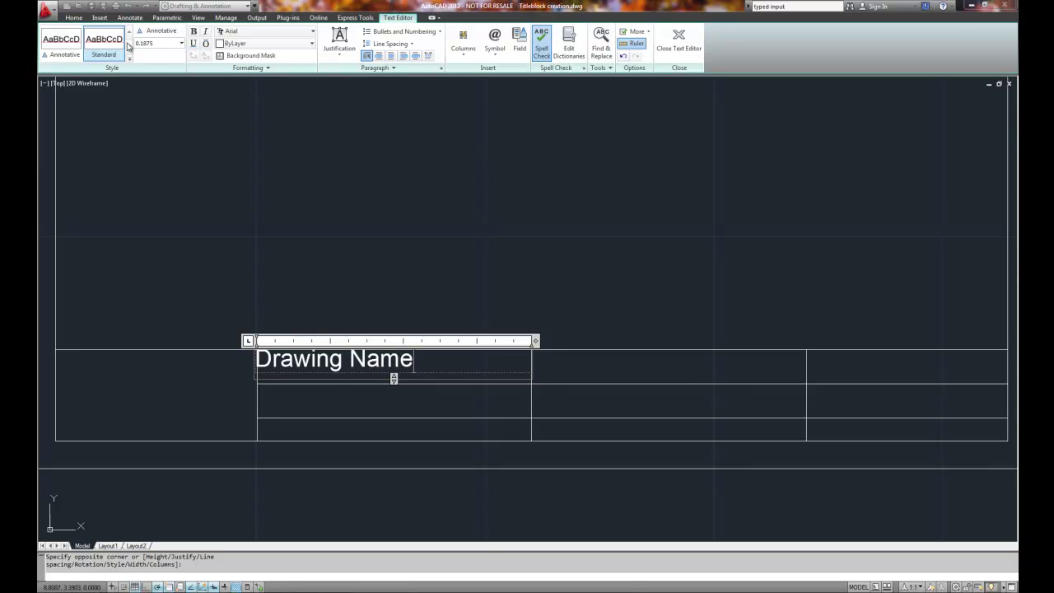
pyautogui.press('BackSpace')
pyautogui.press('BackSpace')
pyautogui.press('BackSpace')
pyautogui.press('BackSpace')
pyautogui.press('BackSpace')
pyautogui.press('BackSpace')
pyautogui.press('BackSpace')
pyautogui.press('BackSpace')
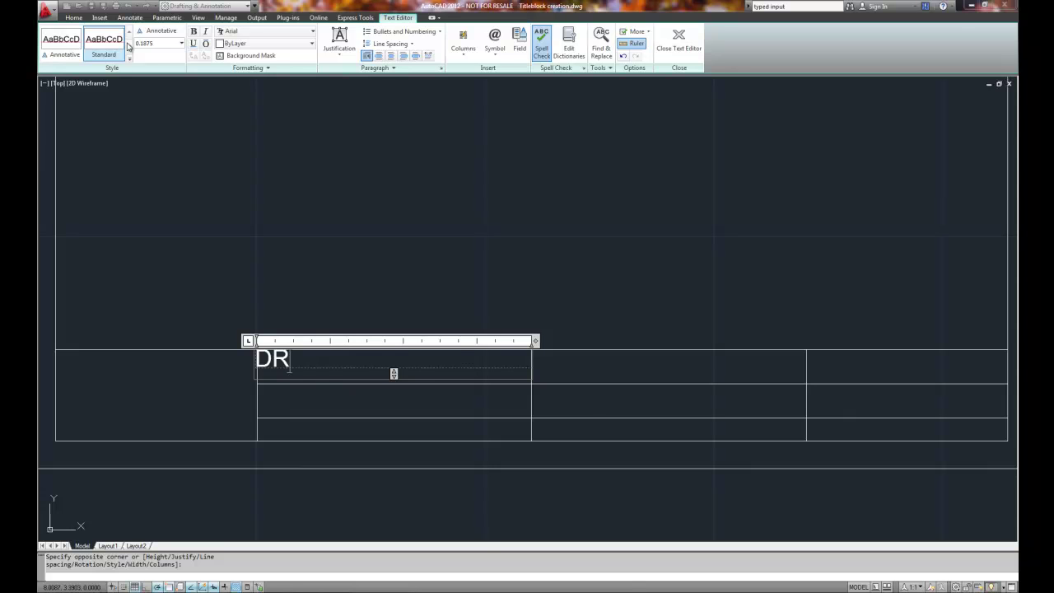
pyautogui.write('RAWING NAME')
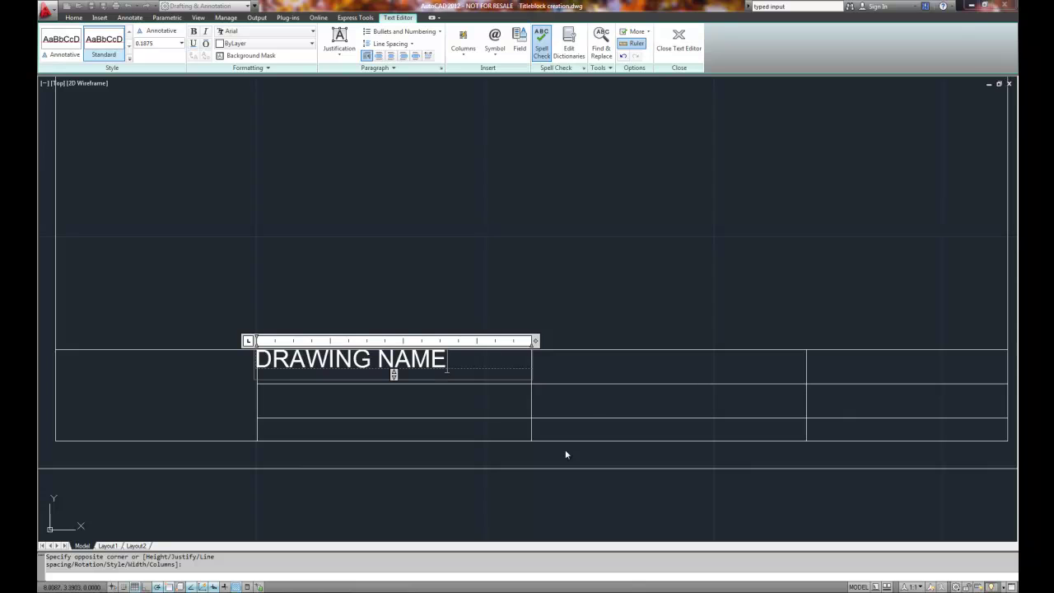
pyautogui.click(392, 56)
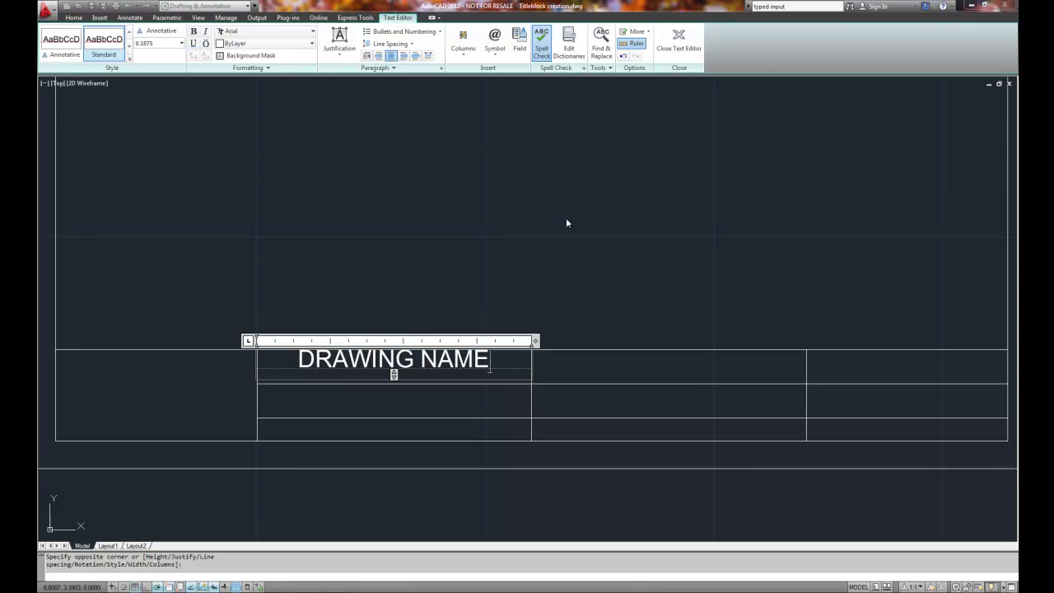
pyautogui.click(678, 37)
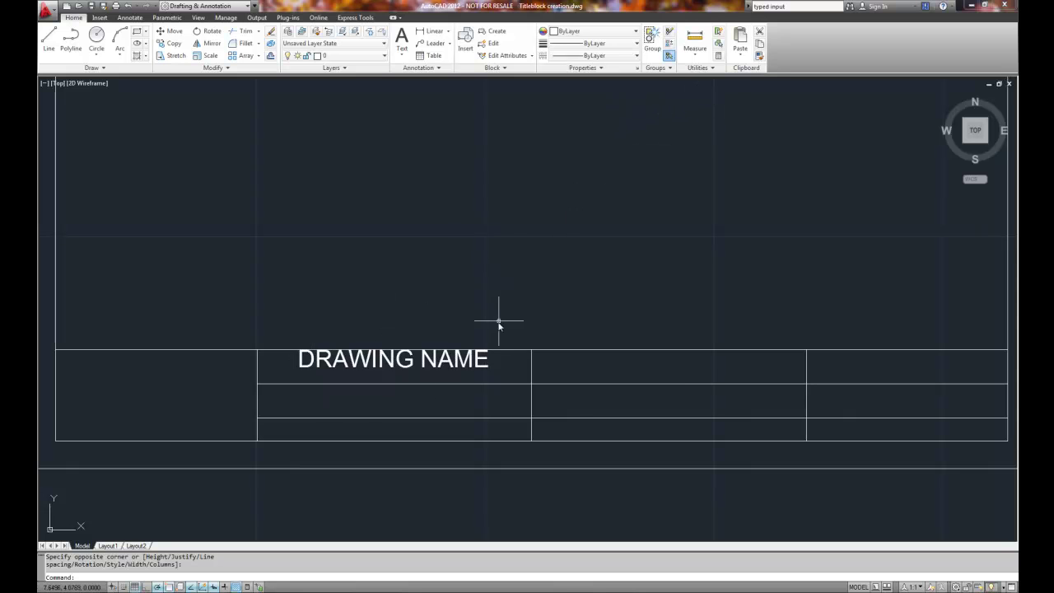
# Move the DRAWING NAME text slightly lower in its cell by dragging its insertion grip.
pyautogui.scroll(2, 401, 375)
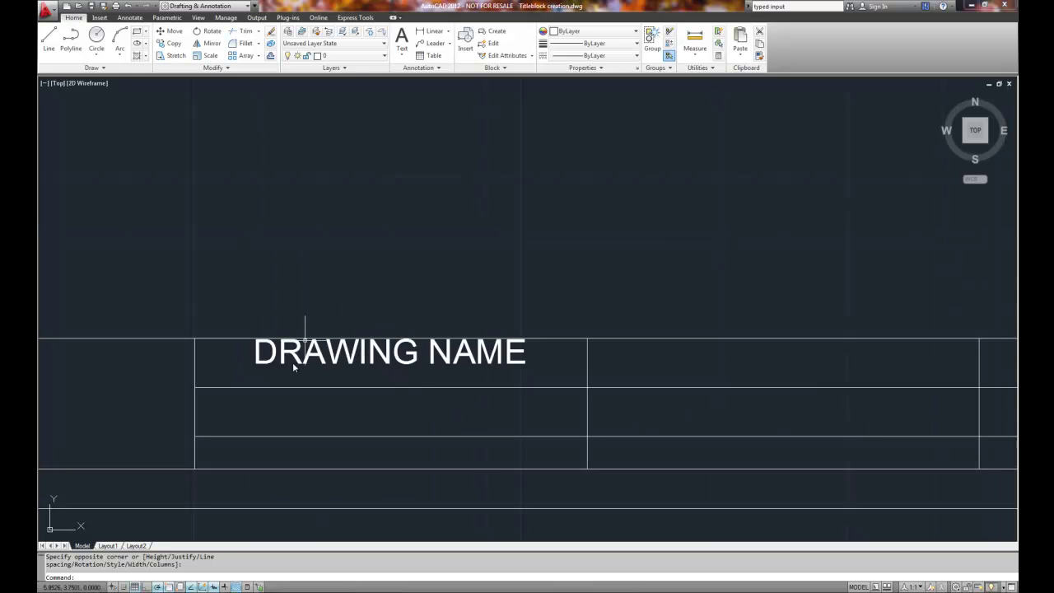
pyautogui.click(364, 353)
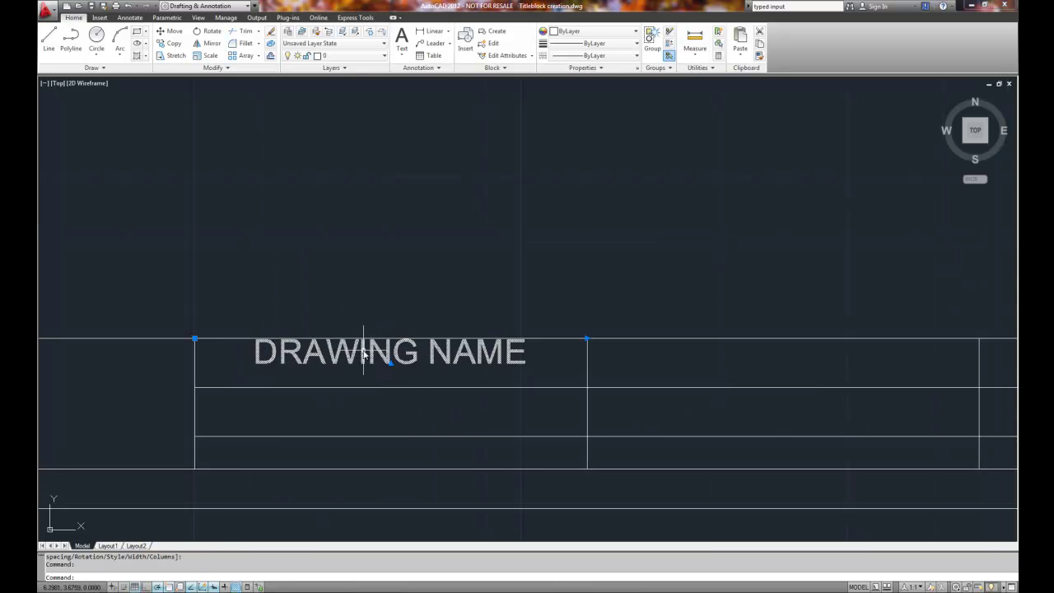
pyautogui.click(194, 339)
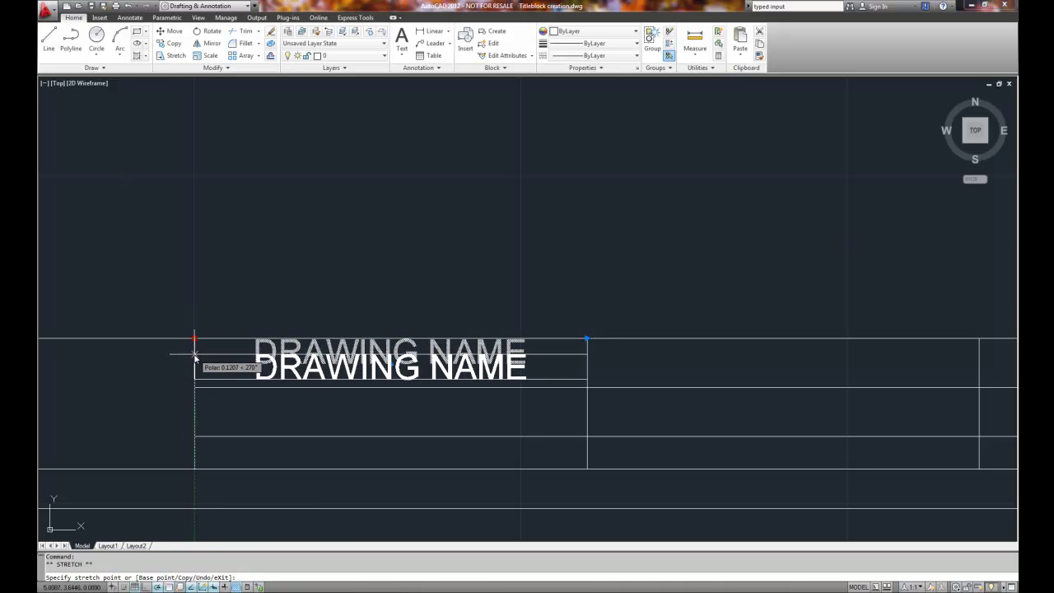
pyautogui.click(195, 354)
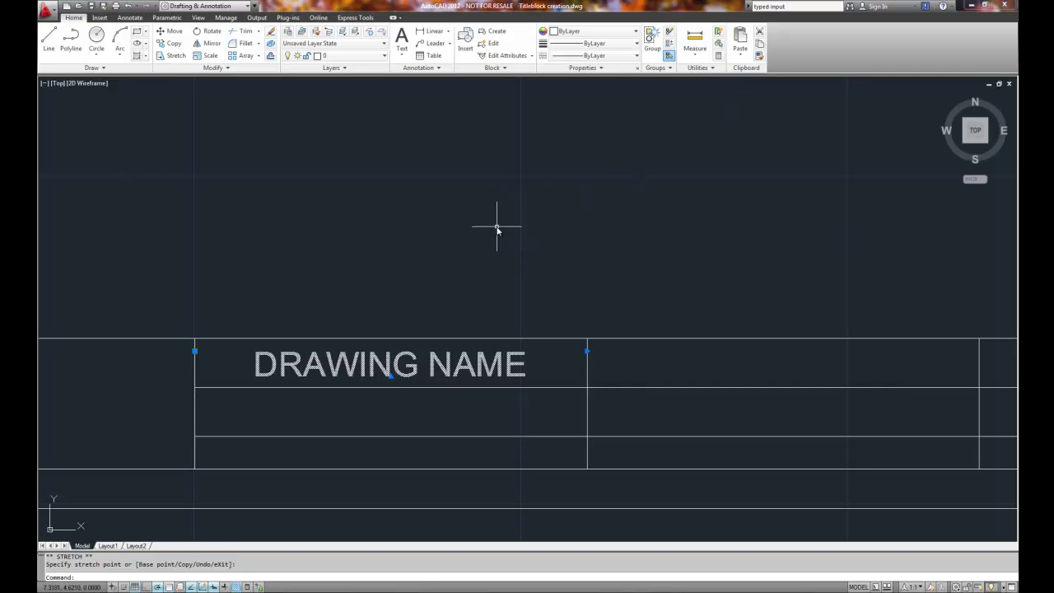
pyautogui.press('Escape')
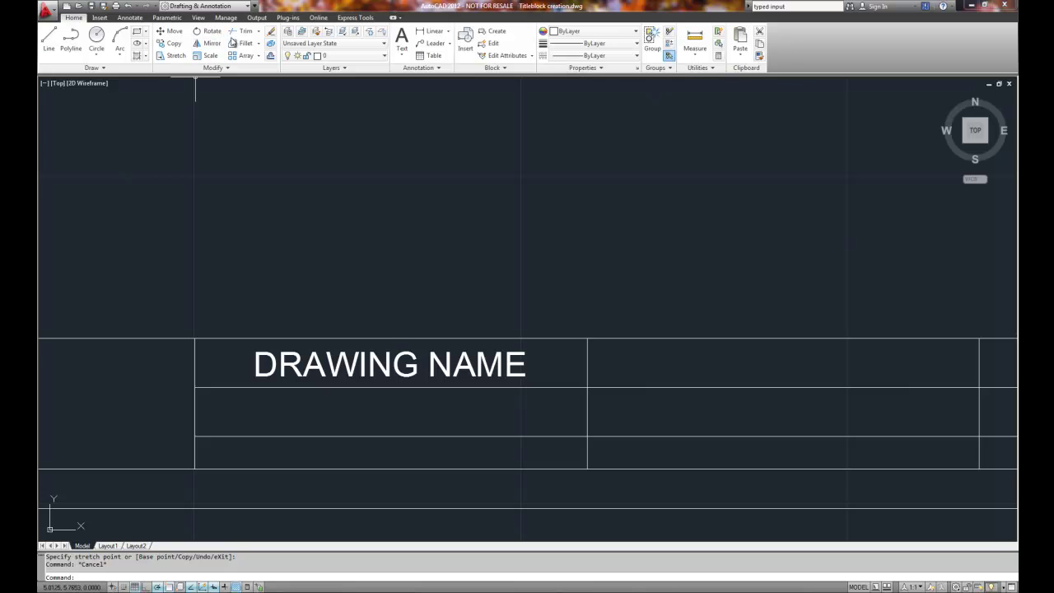
# Copy DRAWING NAME into the row below, the right column's middle row, and the next column's top cell.
pyautogui.click(170, 44)
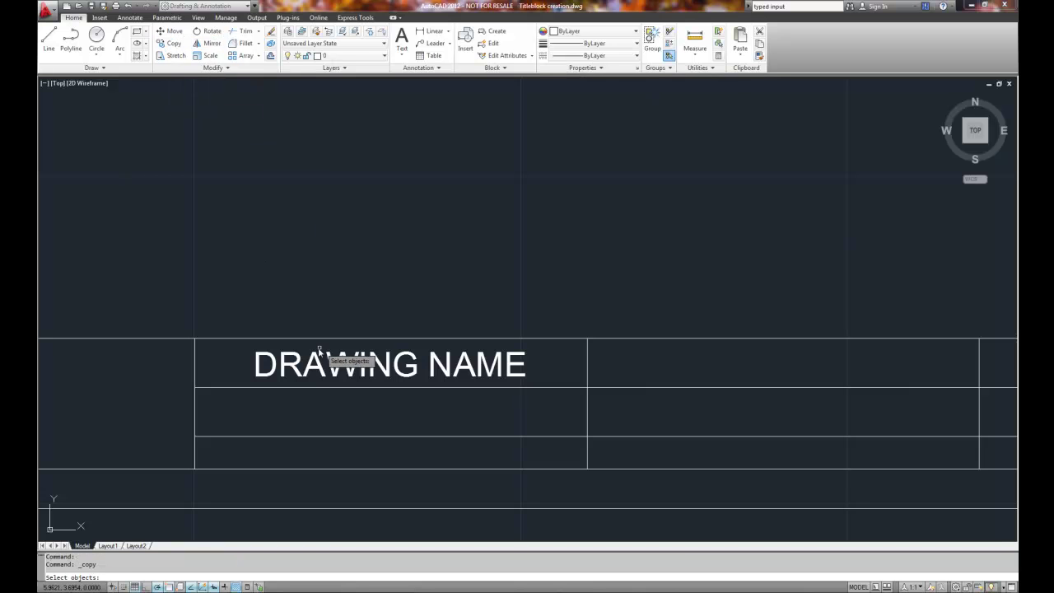
pyautogui.click(280, 347)
pyautogui.press('Return')
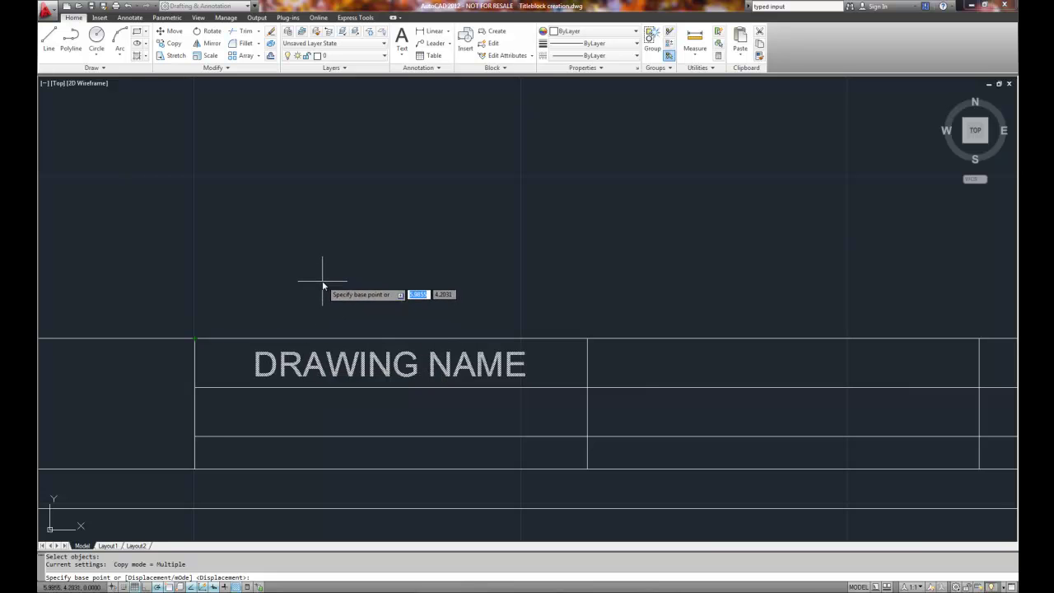
pyautogui.click(195, 338)
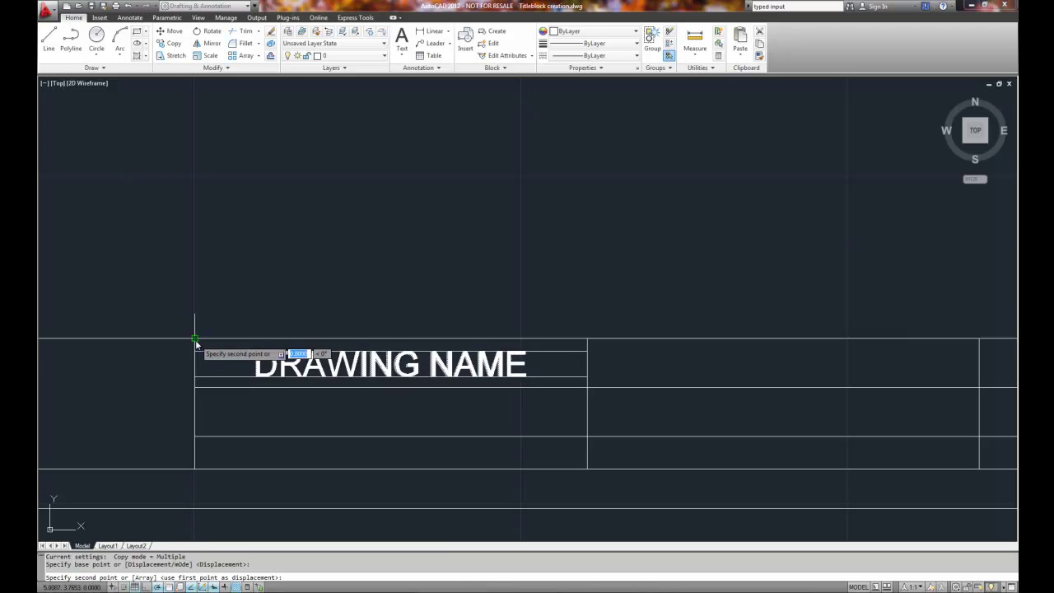
pyautogui.click(195, 387)
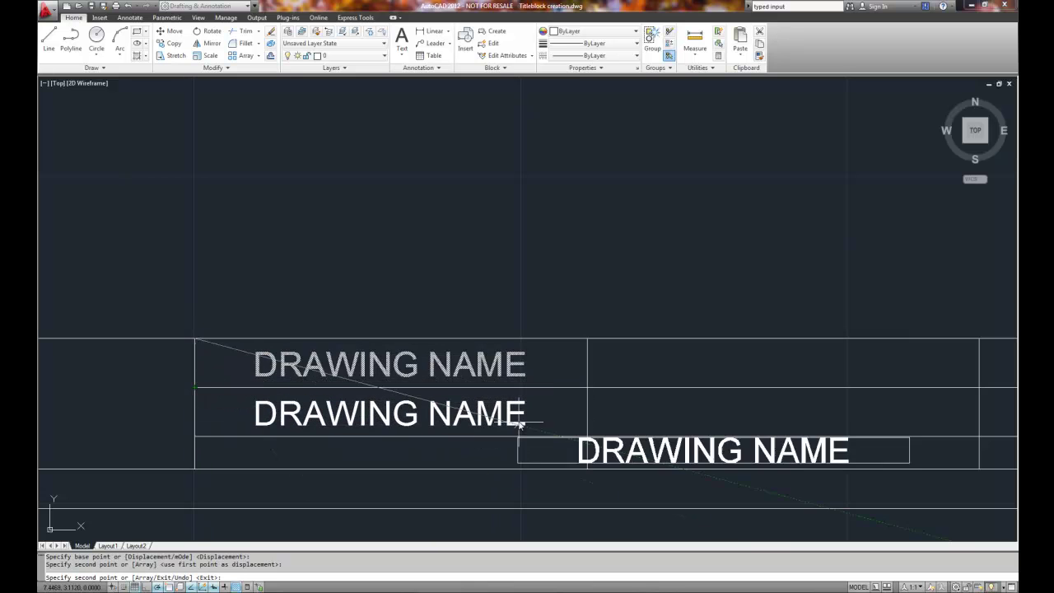
pyautogui.click(587, 387)
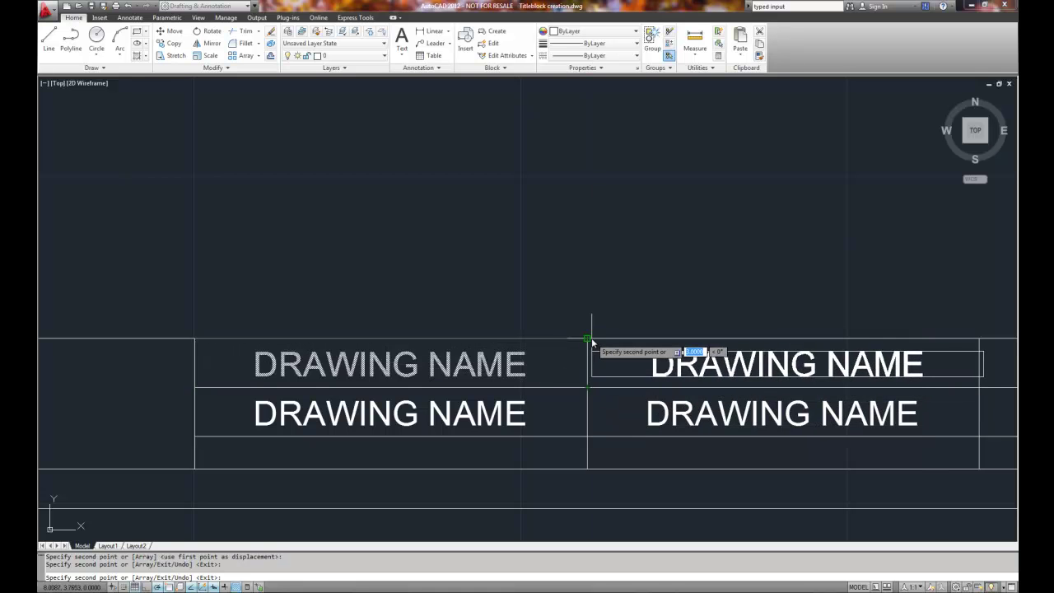
pyautogui.scroll(2, 689, 275)
pyautogui.scroll(-5, 689, 282)
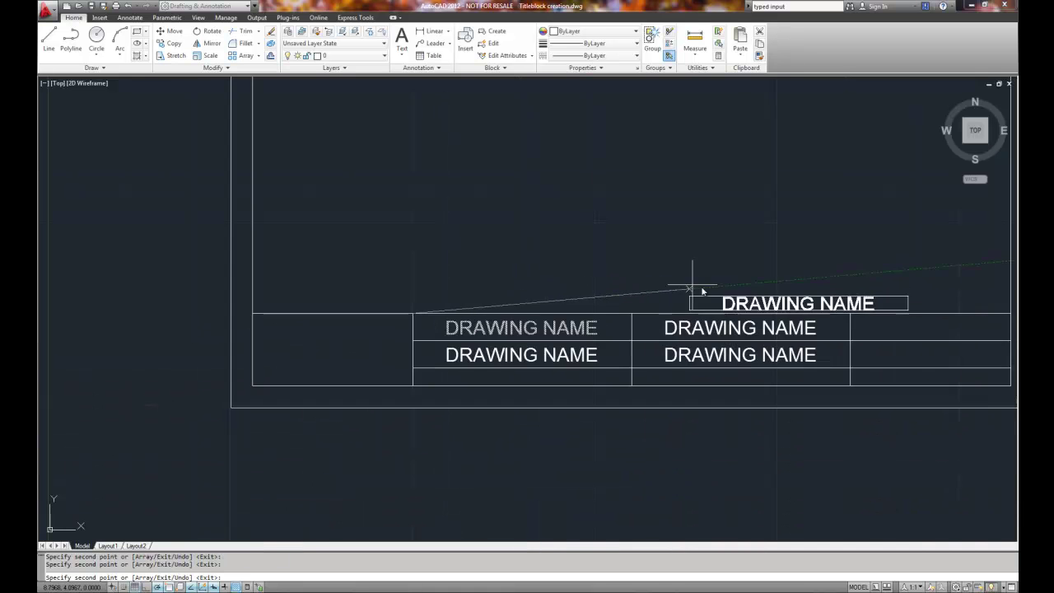
pyautogui.click(852, 316)
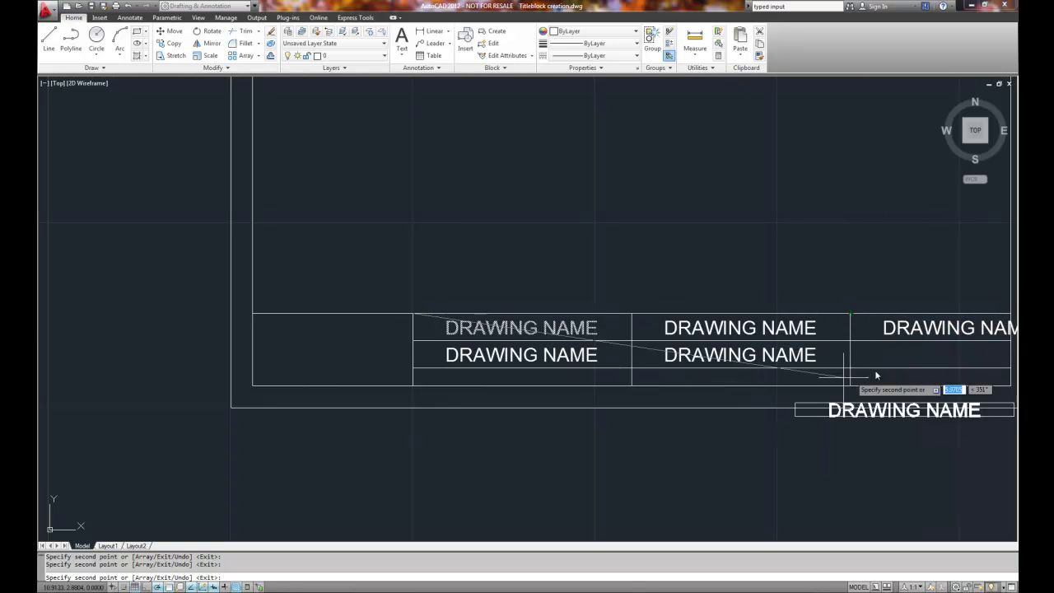
pyautogui.moveTo(665, 305); pyautogui.dragTo(489, 313, button='middle')
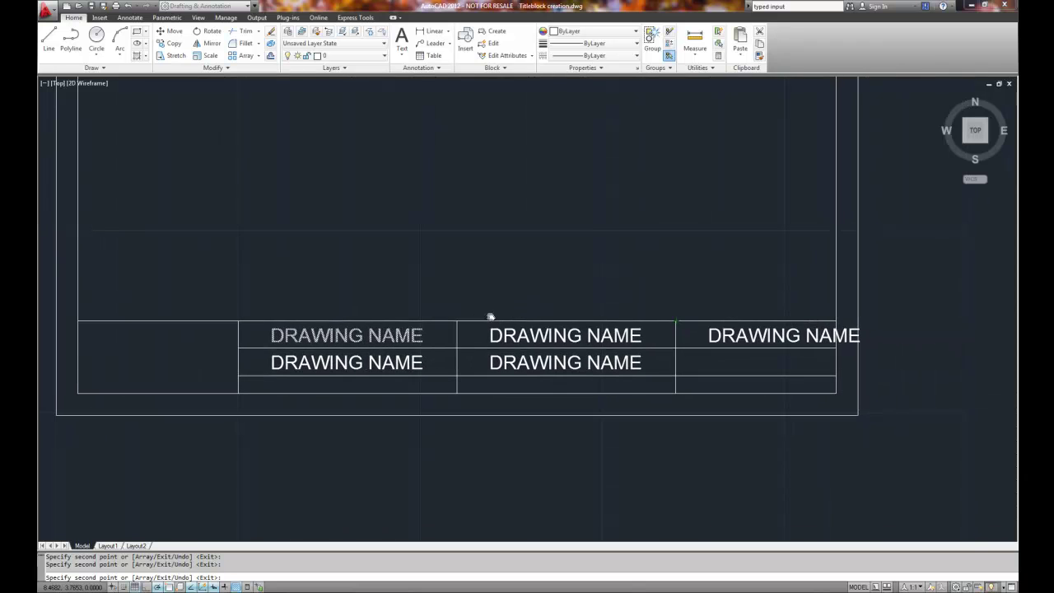
pyautogui.rightClick(403, 252)
pyautogui.click(429, 257)
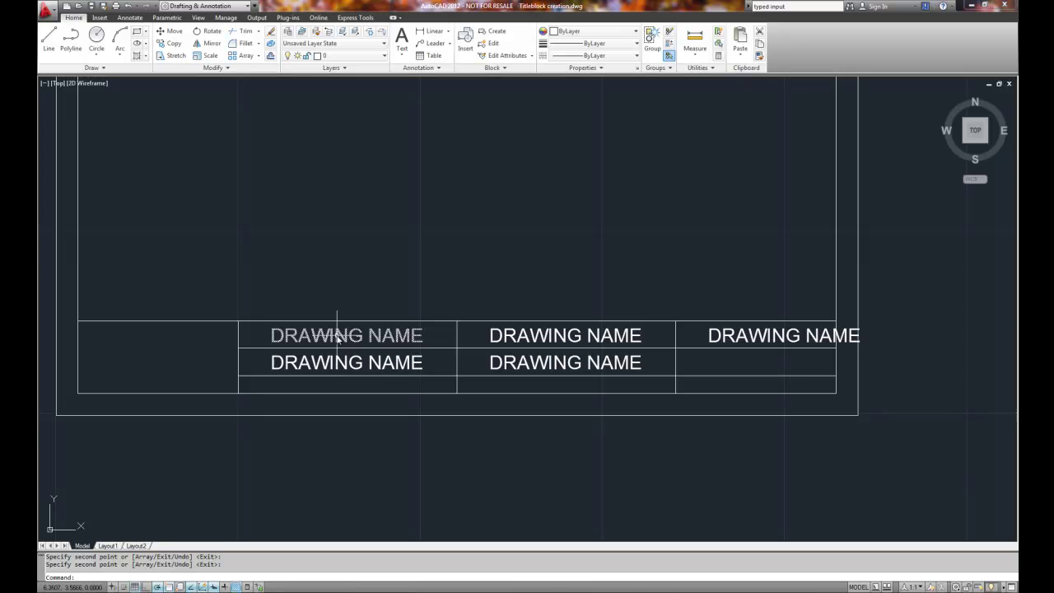
# Change the top-middle label from DRAWING NAME to YOUR NAME.
pyautogui.doubleClick(515, 336)
pyautogui.press('Home')
pyautogui.hotkey('shift', 'Right')
pyautogui.hotkey('shift', 'Right')
pyautogui.hotkey('shift', 'Right')
pyautogui.hotkey('shift', 'Right')
pyautogui.hotkey('shift', 'Right')
pyautogui.hotkey('shift', 'Right')
pyautogui.hotkey('shift', 'Right')
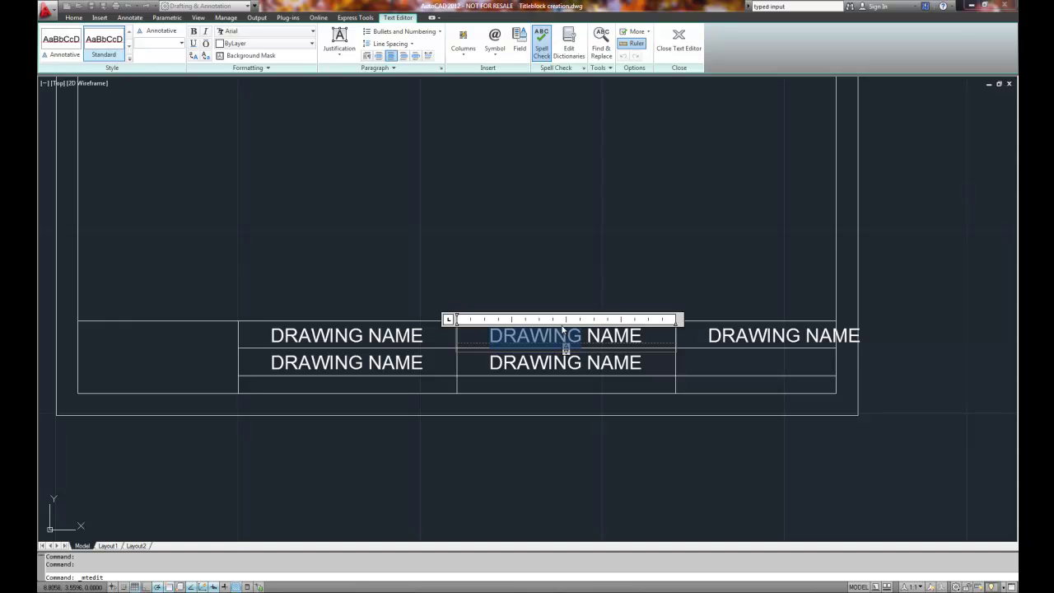
pyautogui.write('yOUR')
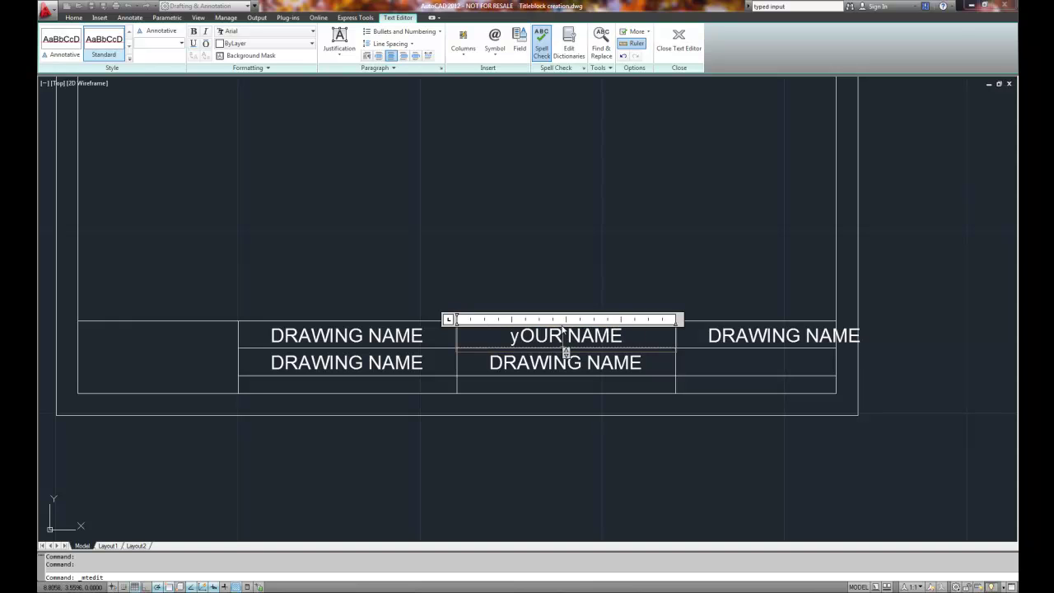
pyautogui.press('BackSpace')
pyautogui.press('BackSpace')
pyautogui.press('BackSpace')
pyautogui.press('BackSpace')
pyautogui.write('YOUR')
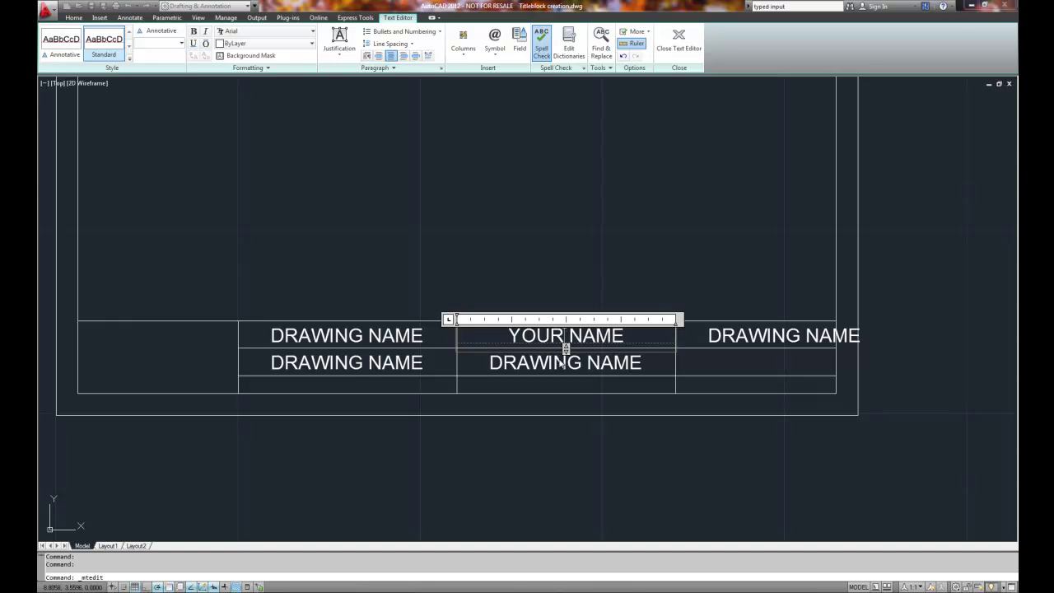
pyautogui.click(680, 41)
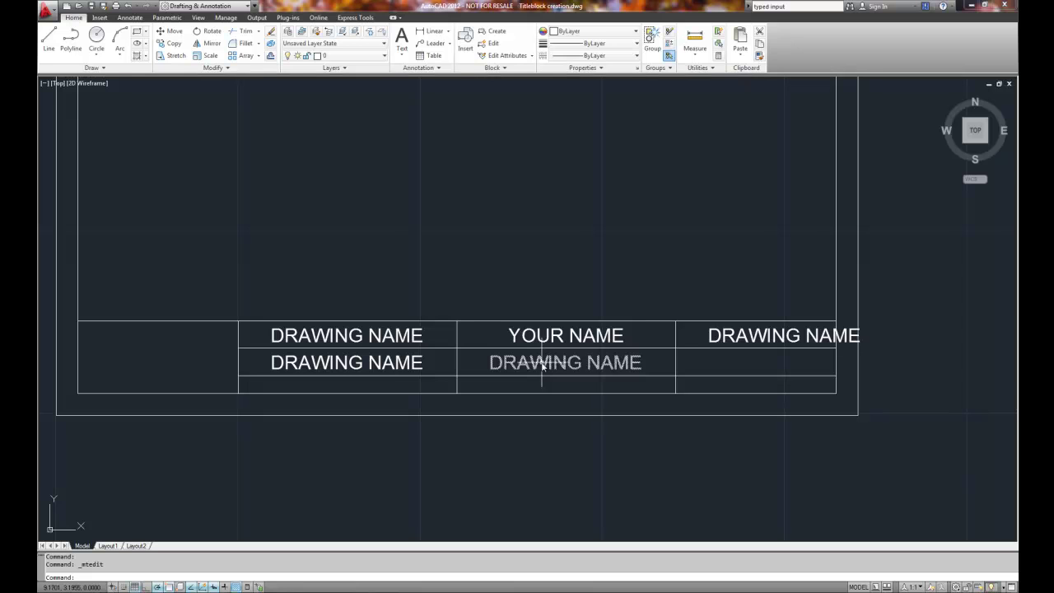
# Retype the lower-middle label to read SECTION/CLASS NAME.
pyautogui.doubleClick(544, 365)
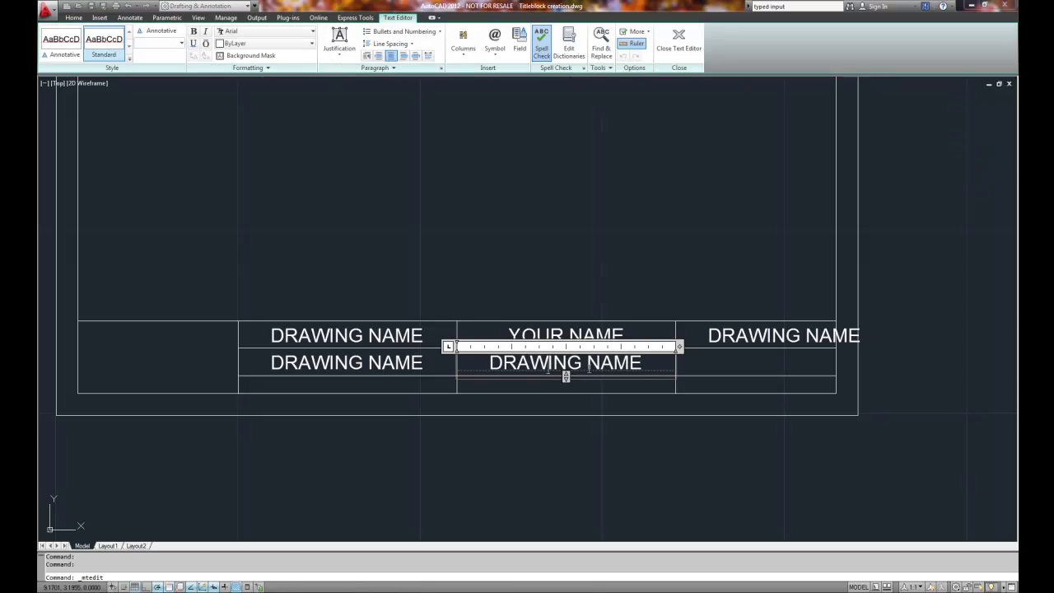
pyautogui.moveTo(582, 363); pyautogui.dragTo(504, 364)
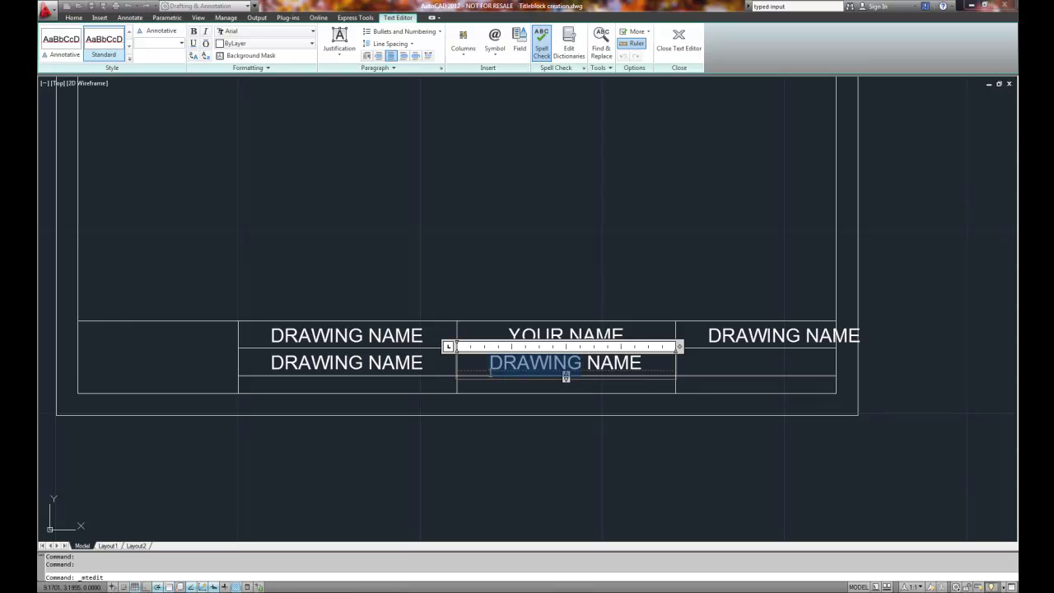
pyautogui.write('cLASS OR')
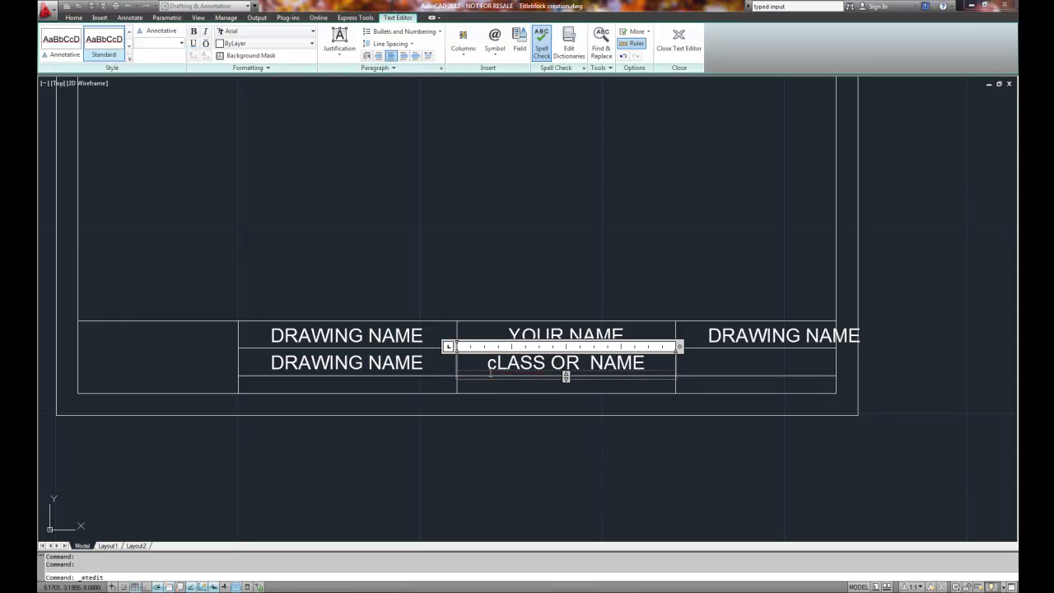
pyautogui.press('BackSpace')
pyautogui.press('BackSpace')
pyautogui.press('BackSpace')
pyautogui.press('BackSpace')
pyautogui.press('BackSpace')
pyautogui.press('BackSpace')
pyautogui.press('BackSpace')
pyautogui.press('BackSpace')
pyautogui.press('BackSpace')
pyautogui.write('SECT')
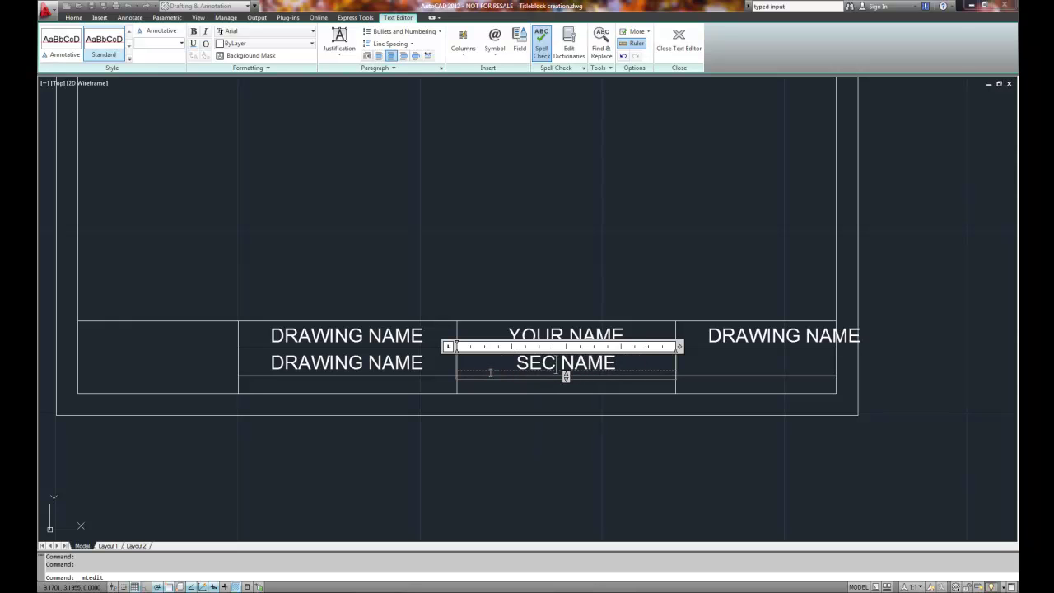
pyautogui.write('ION OR C')
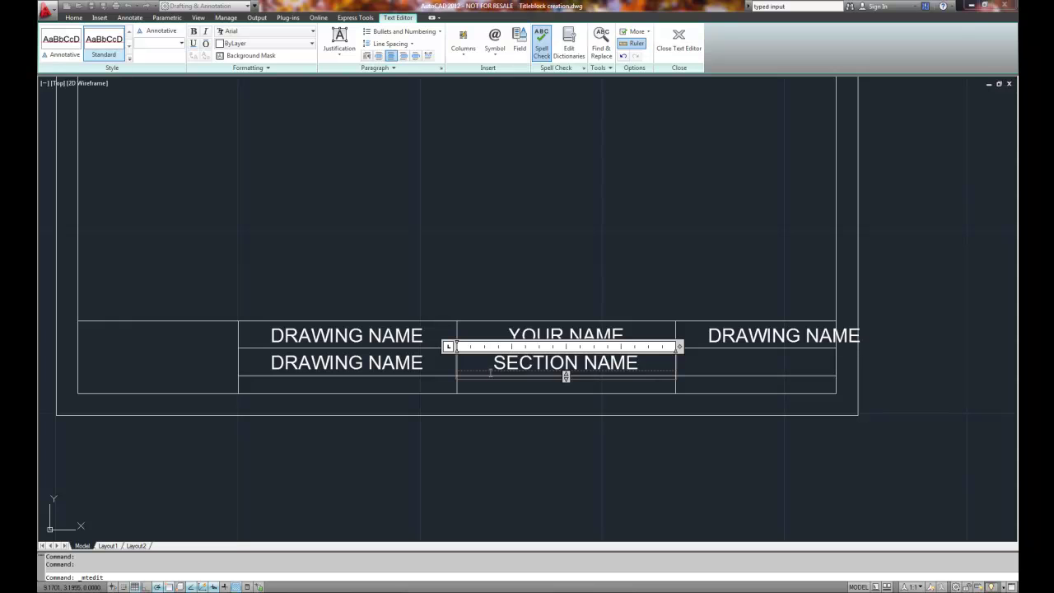
pyautogui.write('LASS')
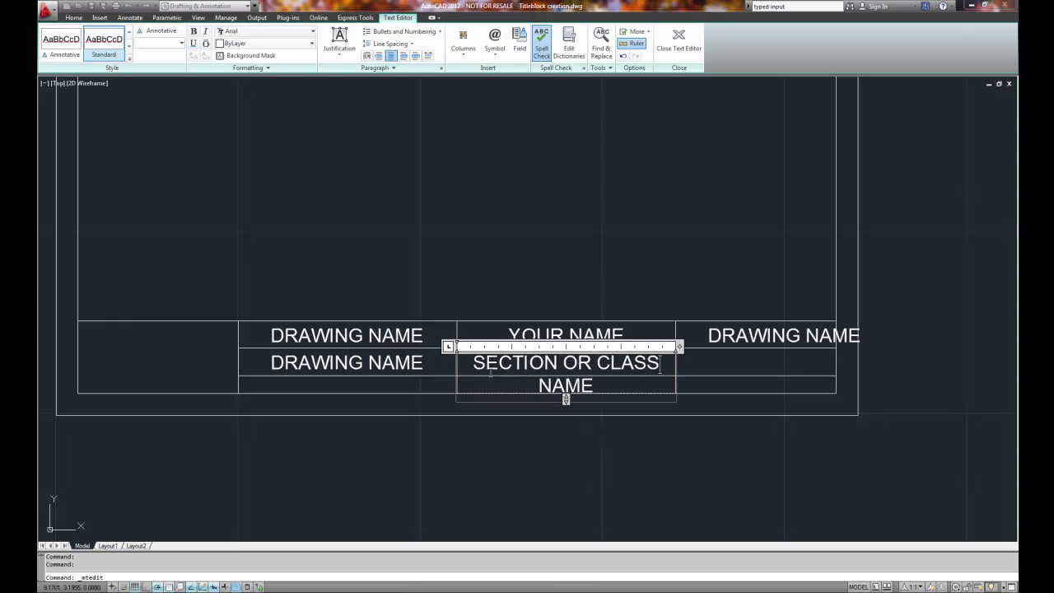
pyautogui.press('BackSpace')
pyautogui.press('BackSpace')
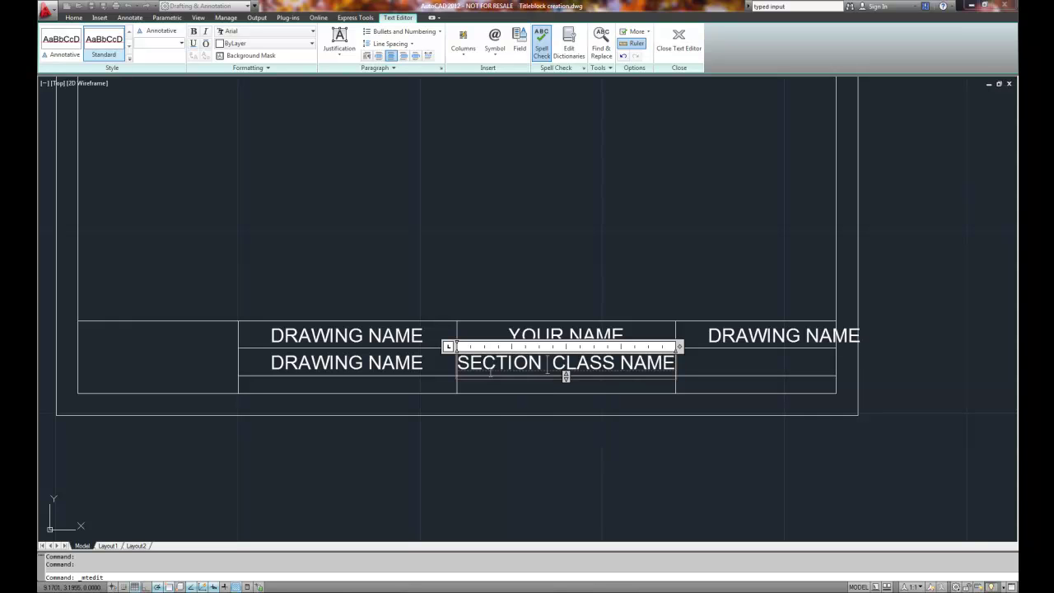
pyautogui.write('/')
pyautogui.press('Delete')
pyautogui.press('BackSpace')
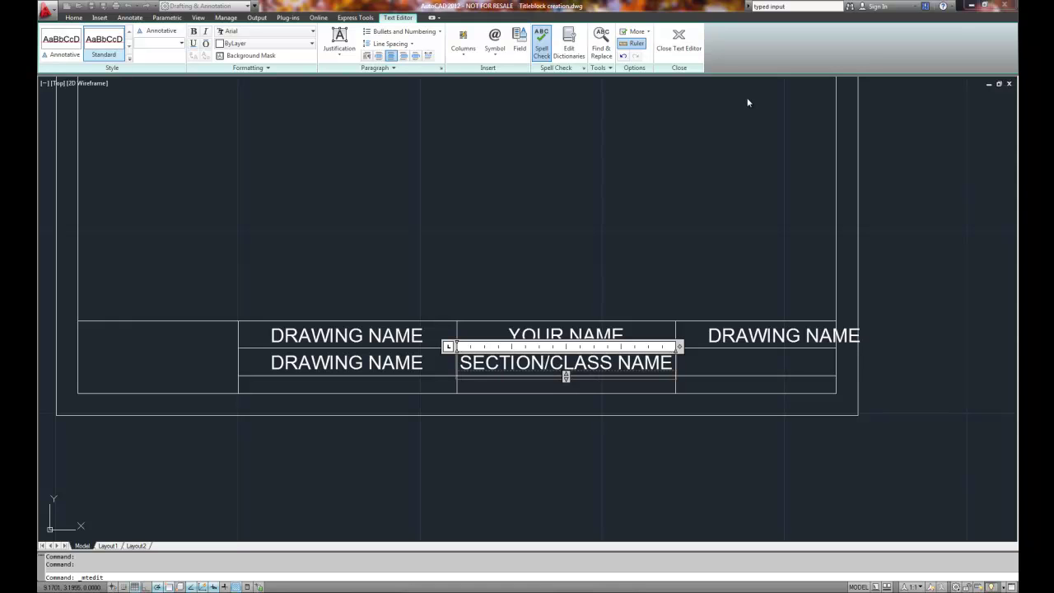
pyautogui.click(678, 41)
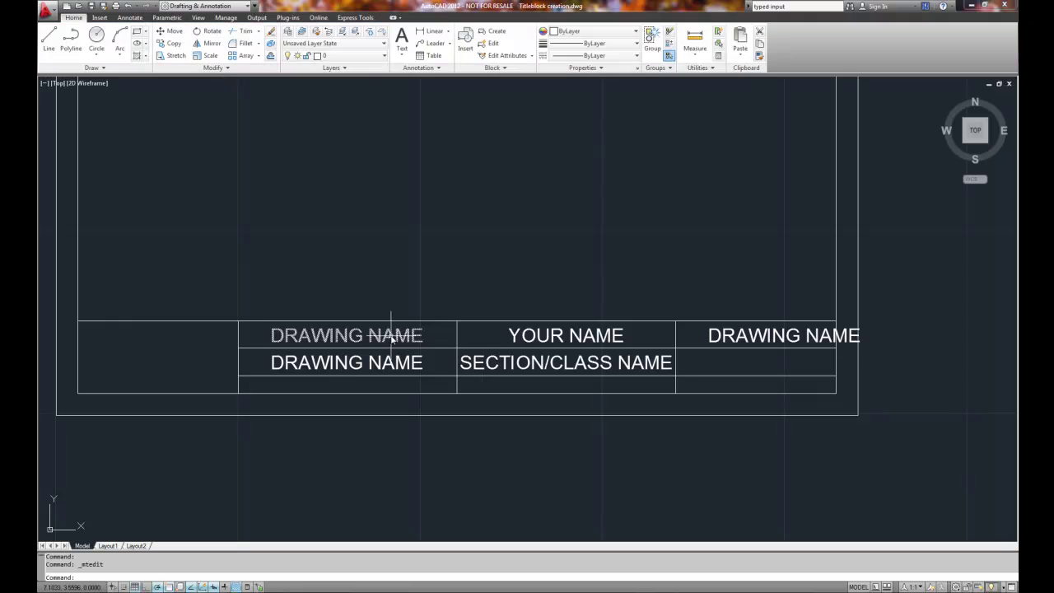
# Change the lower-left label to DRAWING NUMBER.
pyautogui.doubleClick(342, 363)
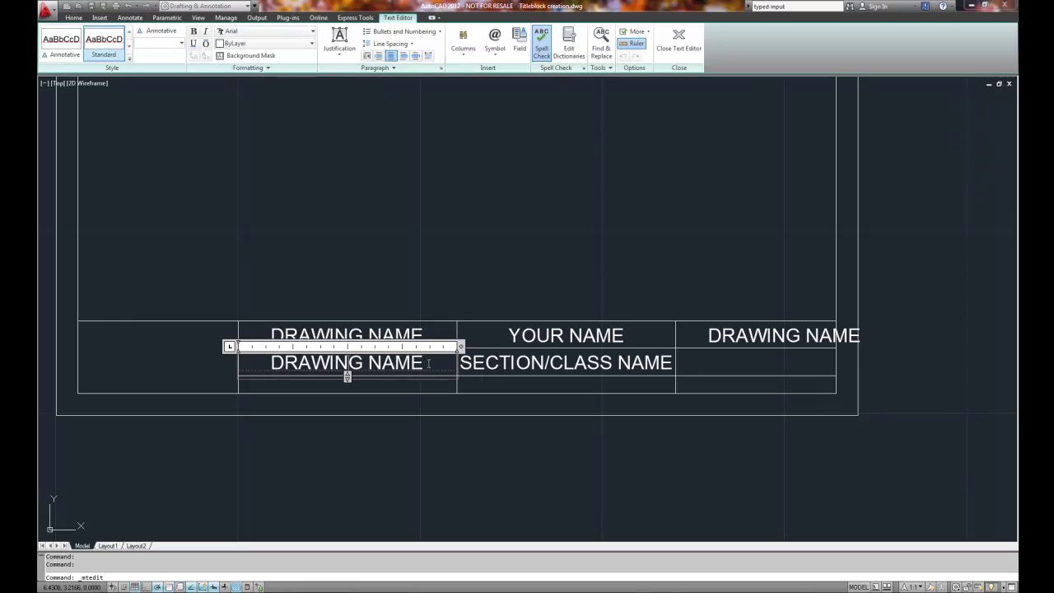
pyautogui.moveTo(426, 363); pyautogui.dragTo(382, 363)
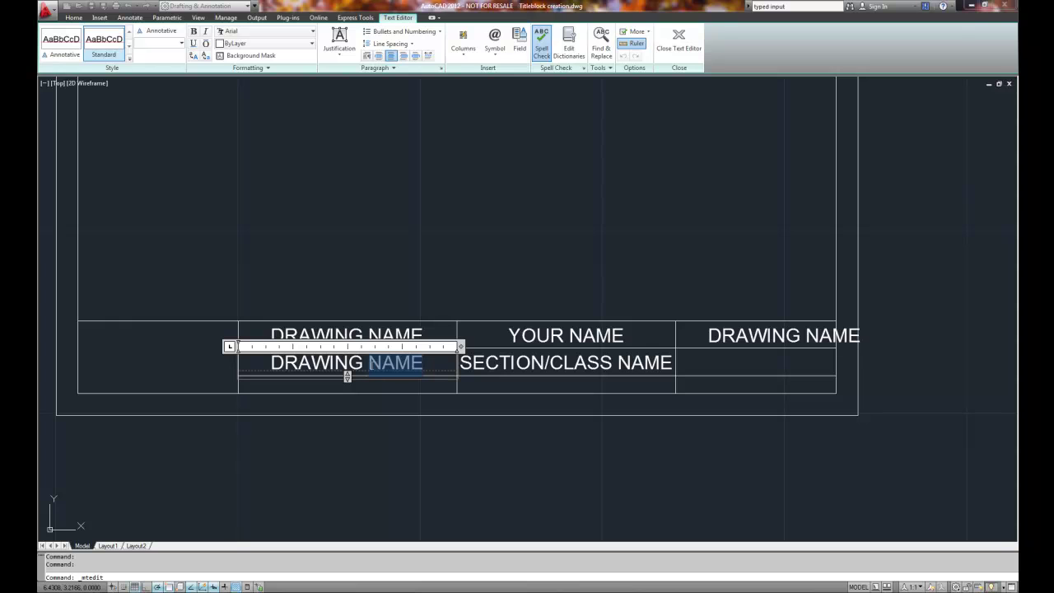
pyautogui.write('NUMBER')
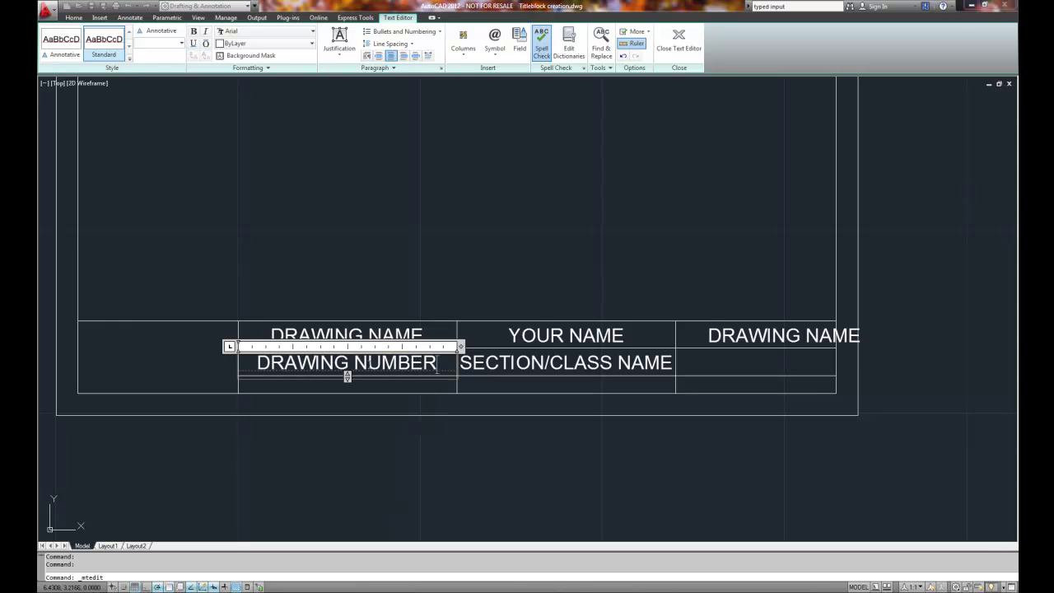
pyautogui.click(678, 39)
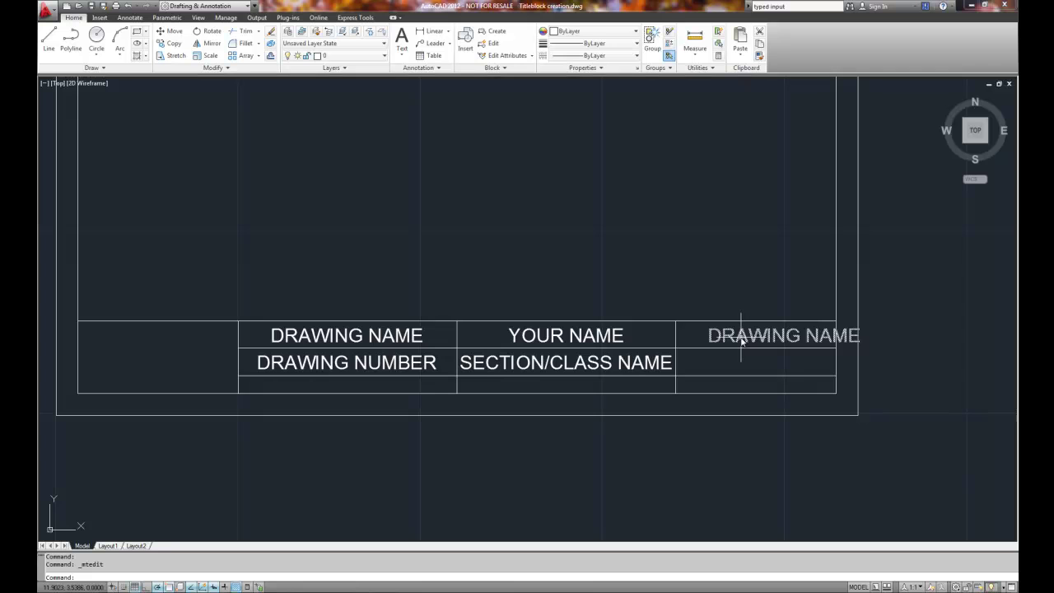
# Grip-stretch the top-right DRAWING NAME label so it fits inside the right cell.
pyautogui.moveTo(741, 337); pyautogui.dragTo(604, 343, button='middle')
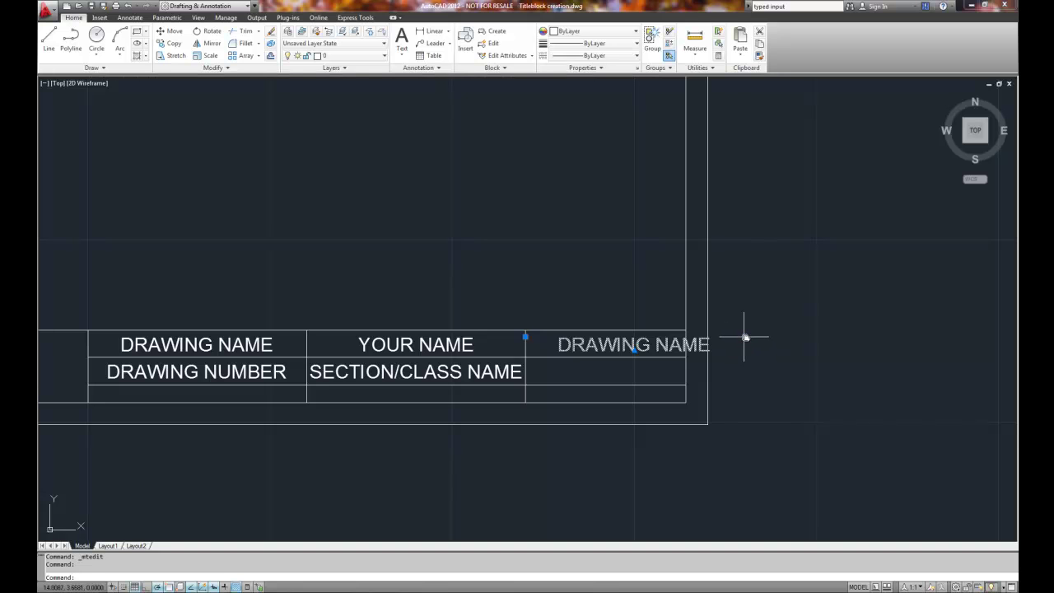
pyautogui.click(745, 337)
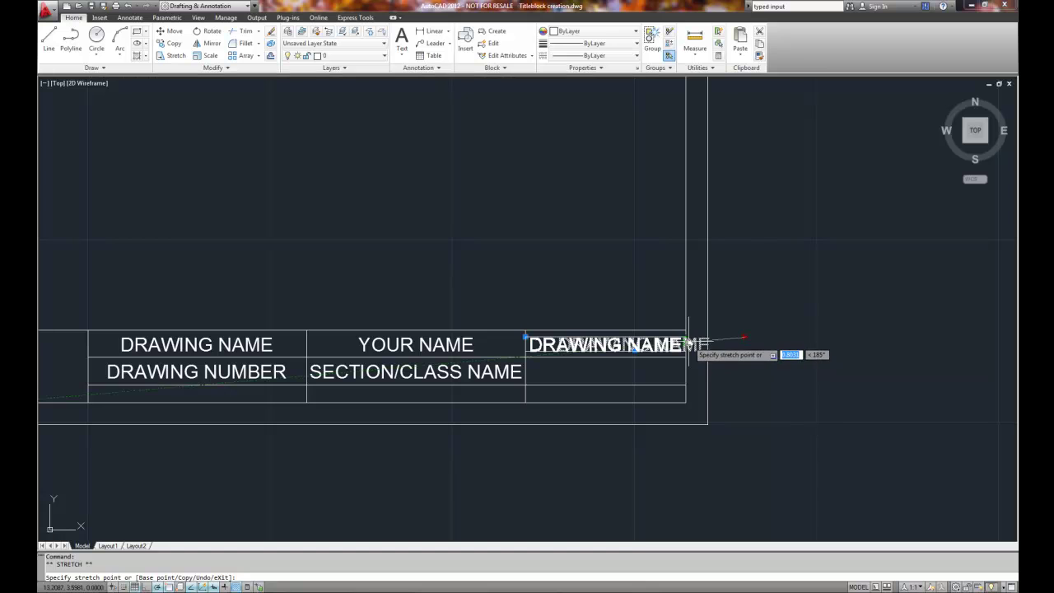
pyautogui.click(686, 341)
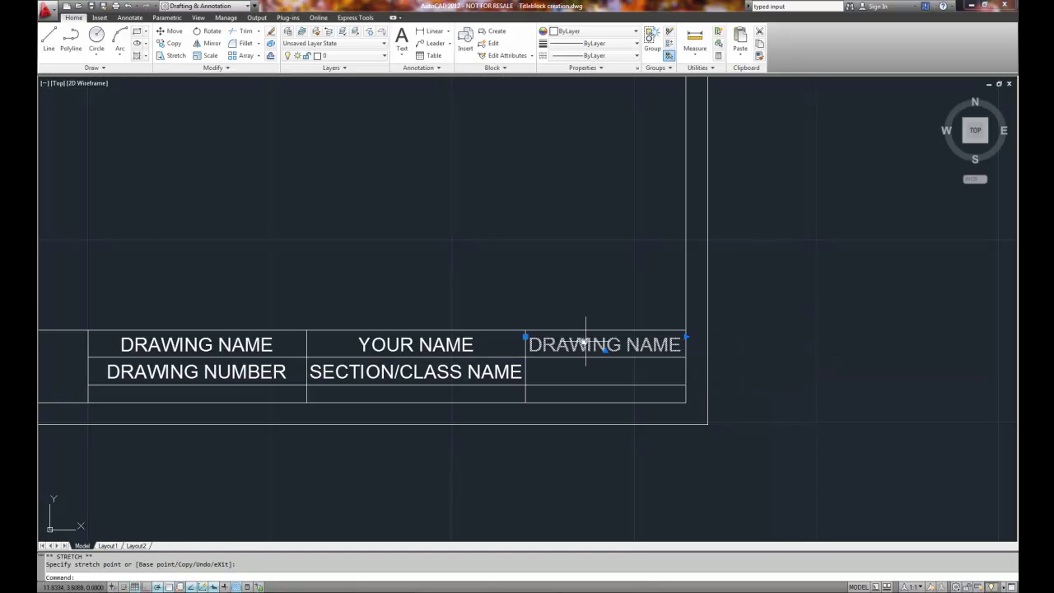
pyautogui.scroll(1, 641, 373)
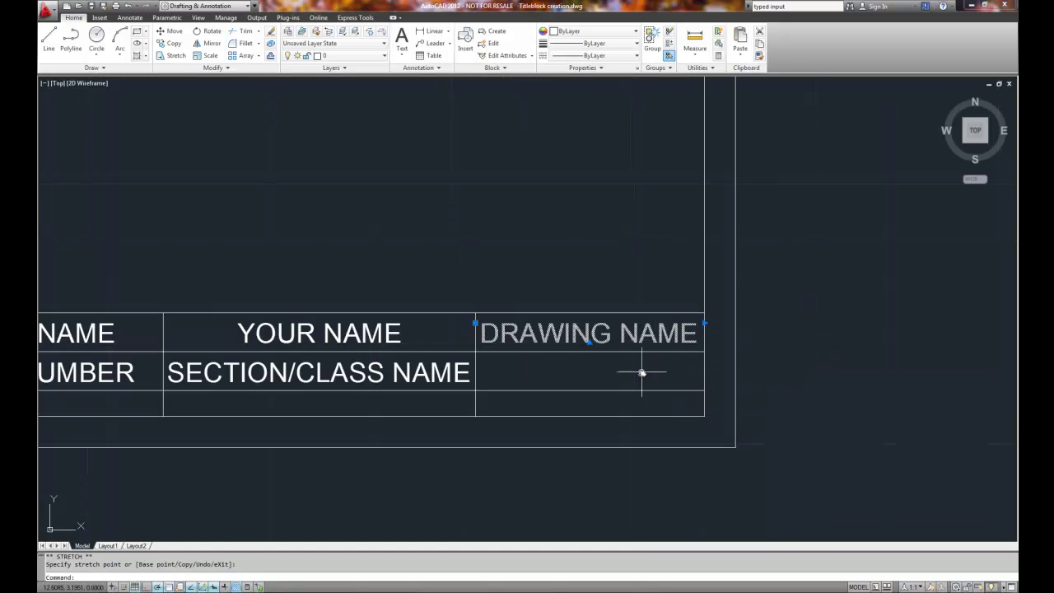
pyautogui.press('Escape')
# Replace that label's text with DATE.
pyautogui.doubleClick(568, 333)
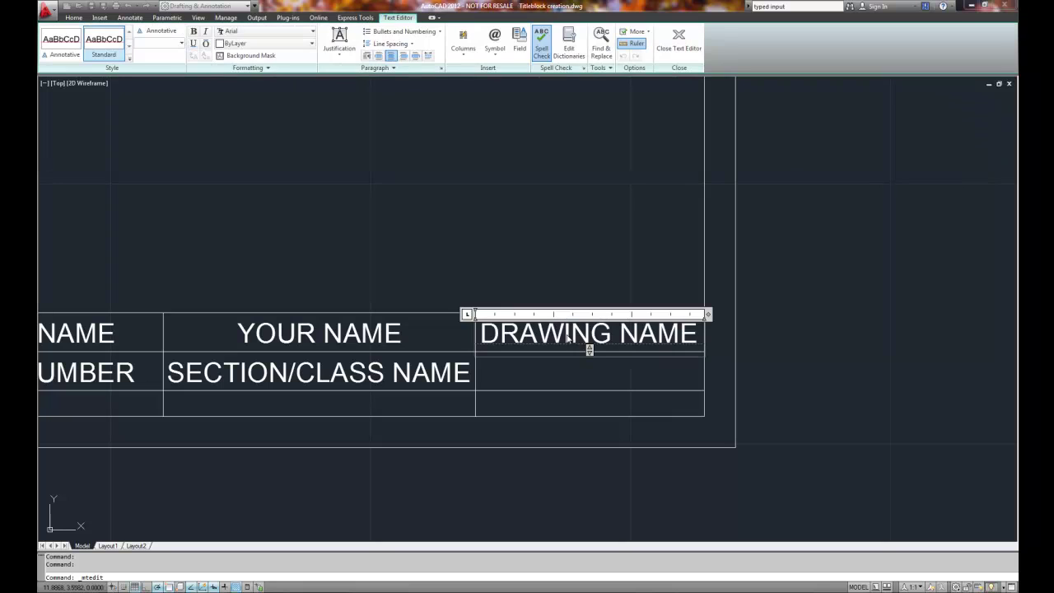
pyautogui.hotkey('shift', 'Left')
pyautogui.hotkey('shift', 'Left')
pyautogui.hotkey('shift', 'Left')
pyautogui.hotkey('shift', 'Left')
pyautogui.hotkey('shift', 'Left')
pyautogui.hotkey('shift', 'Left')
pyautogui.hotkey('shift', 'Left')
pyautogui.hotkey('shift', 'Left')
pyautogui.hotkey('shift', 'Left')
pyautogui.hotkey('shift', 'Left')
pyautogui.hotkey('shift', 'Left')
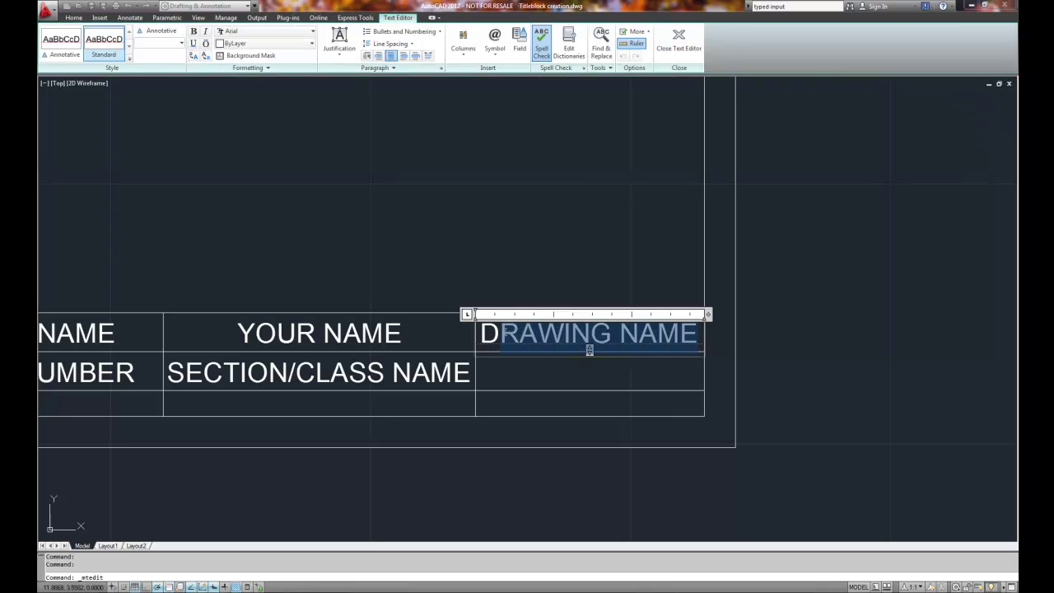
pyautogui.write('dATE')
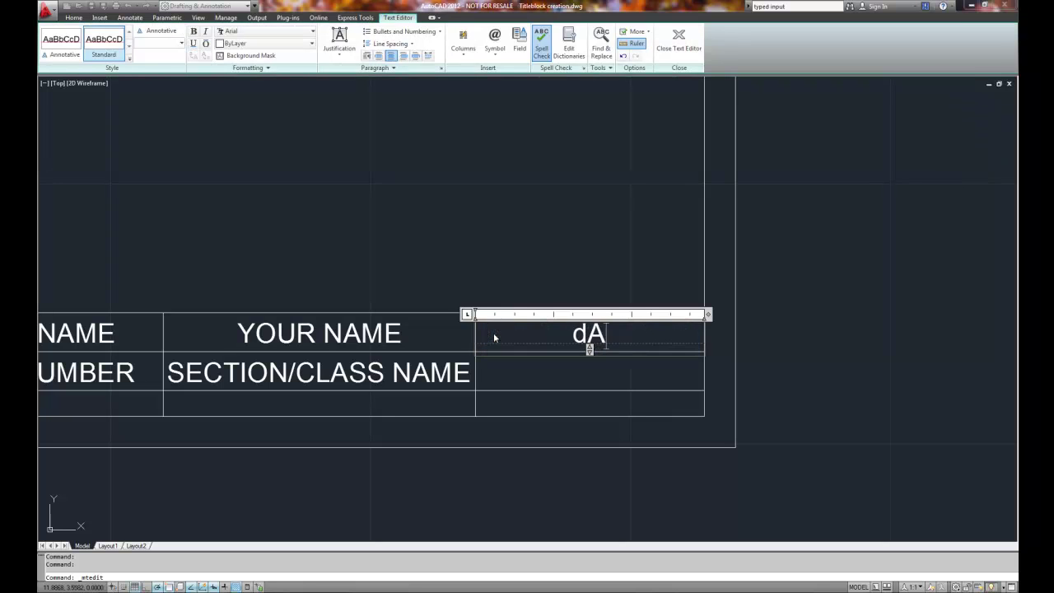
pyautogui.press('BackSpace')
pyautogui.press('BackSpace')
pyautogui.press('BackSpace')
pyautogui.press('BackSpace')
pyautogui.write('DATE')
pyautogui.click(562, 254)
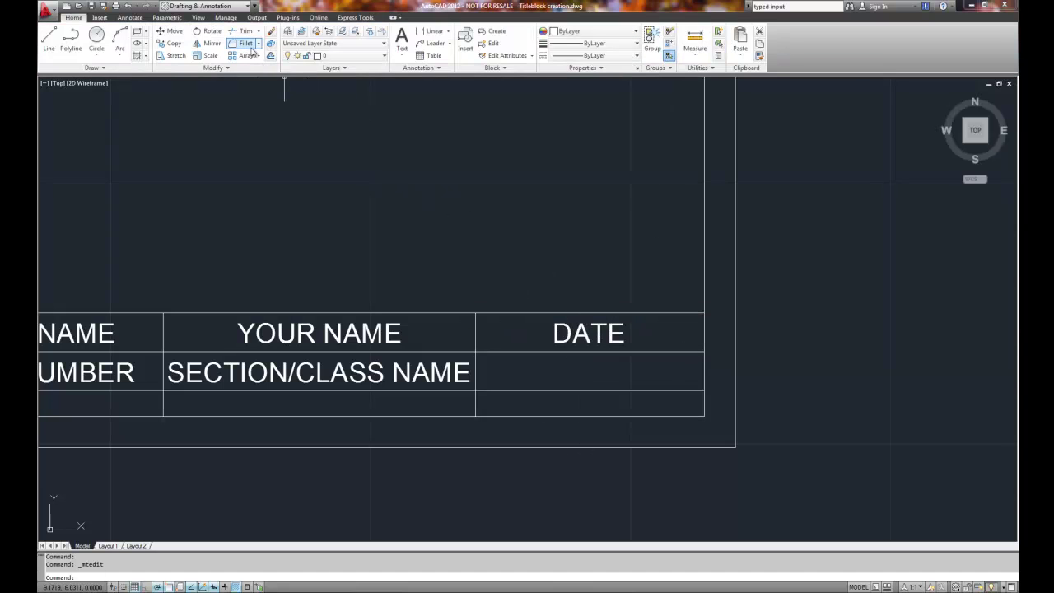
# Copy the DATE label down one row into the second-row cell.
pyautogui.click(173, 46)
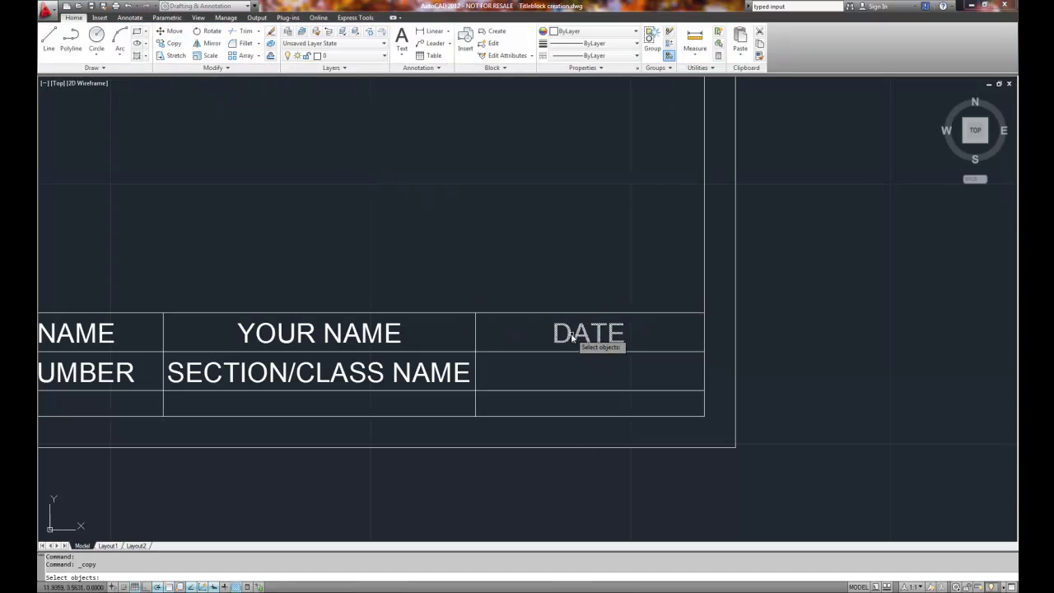
pyautogui.click(581, 334)
pyautogui.press('Return')
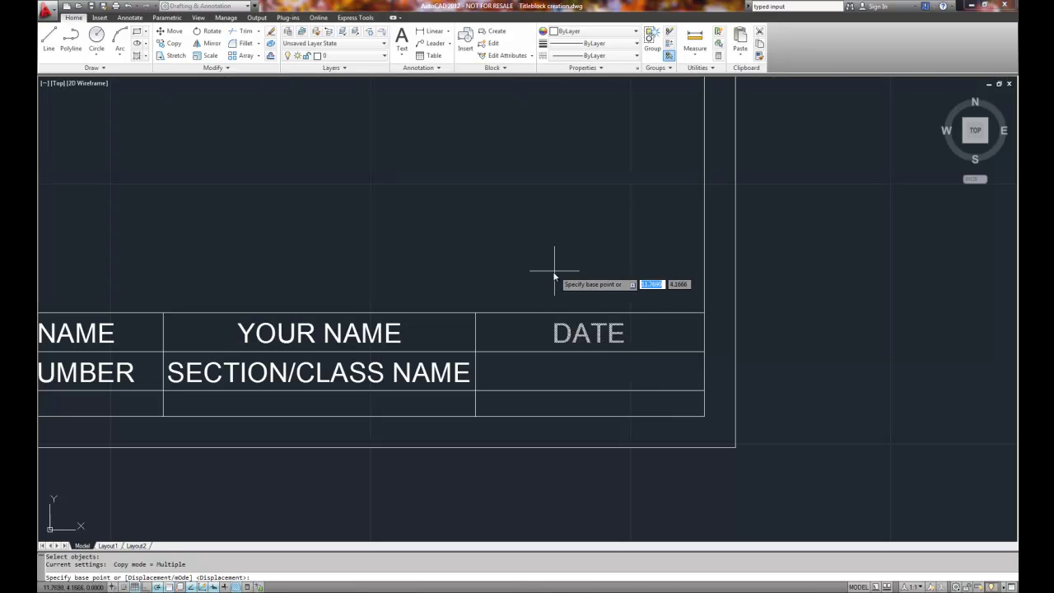
pyautogui.click(475, 314)
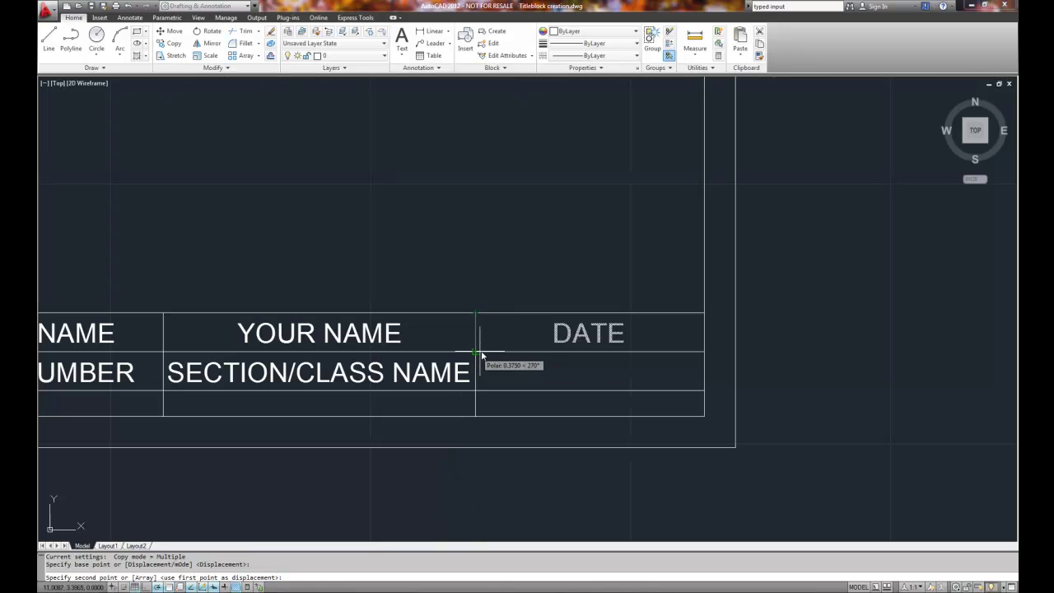
pyautogui.click(475, 353)
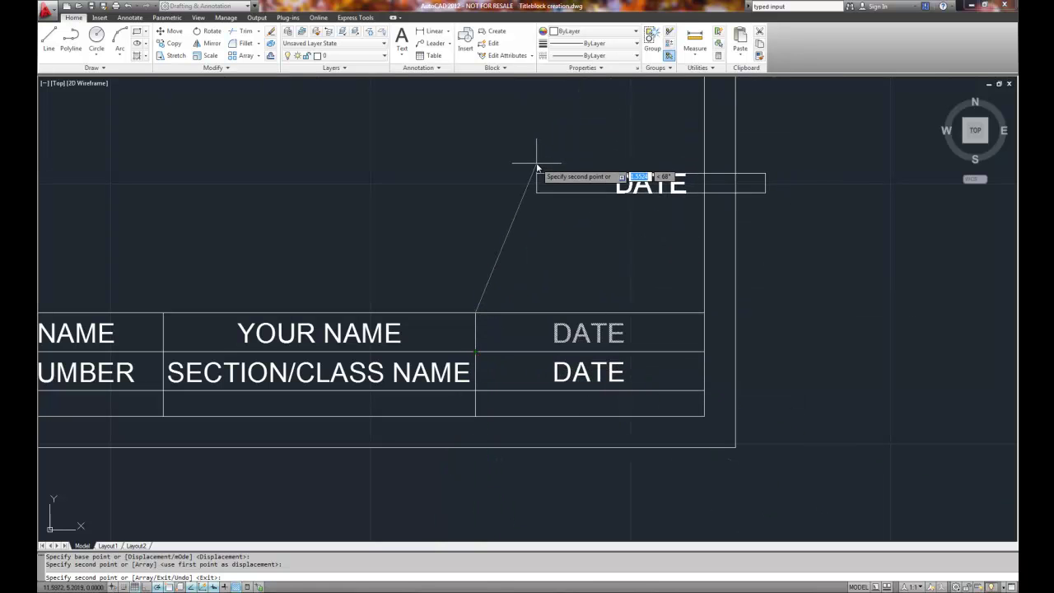
pyautogui.press('Escape')
# Change the copied text to SCALE: 1:1 and bring the whole title block into view.
pyautogui.doubleClick(586, 382)
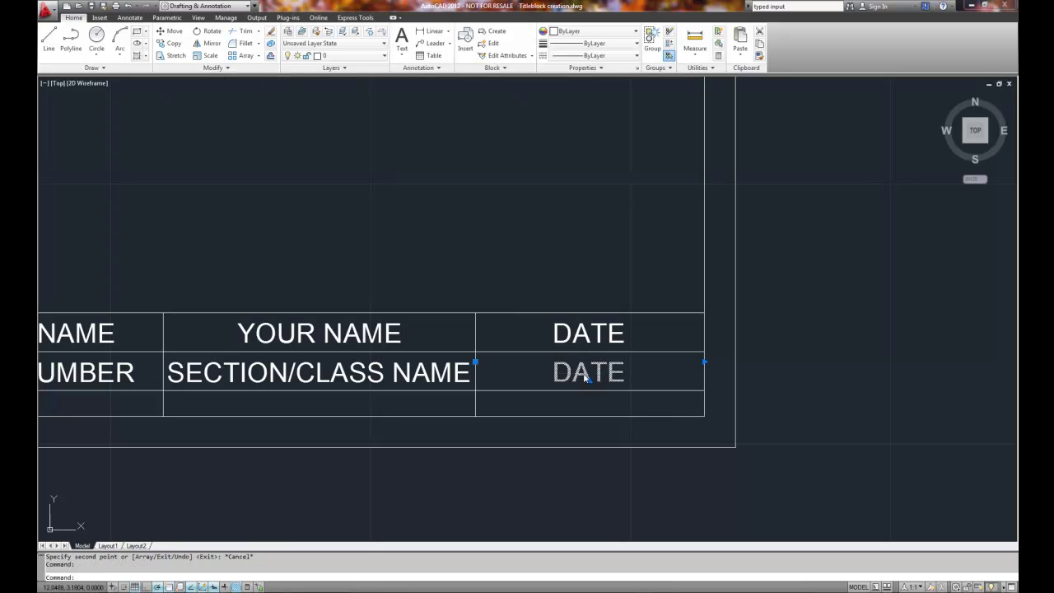
pyautogui.moveTo(627, 372); pyautogui.dragTo(541, 363)
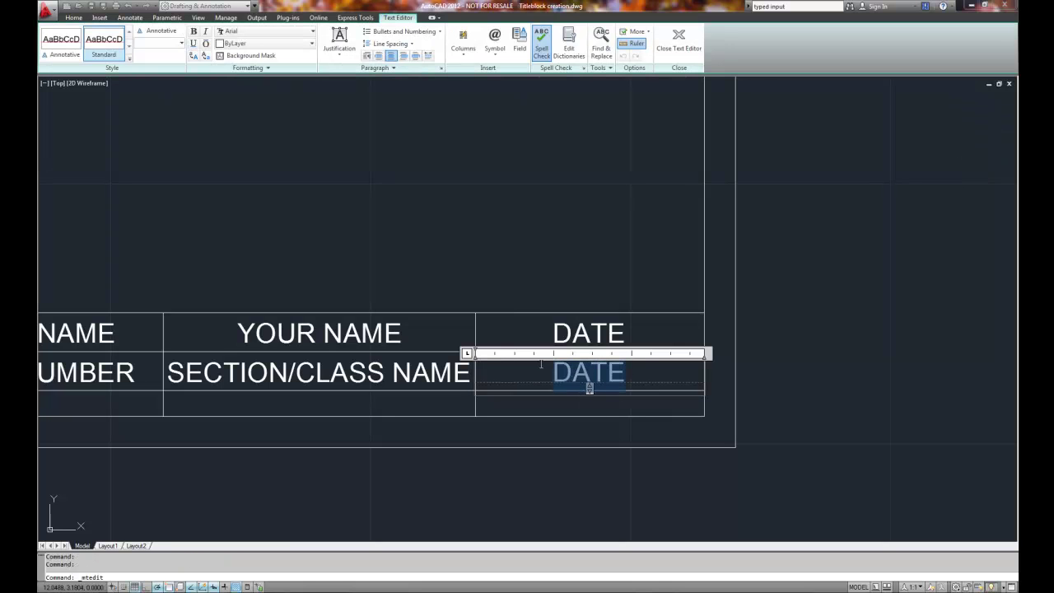
pyautogui.write('SCALE')
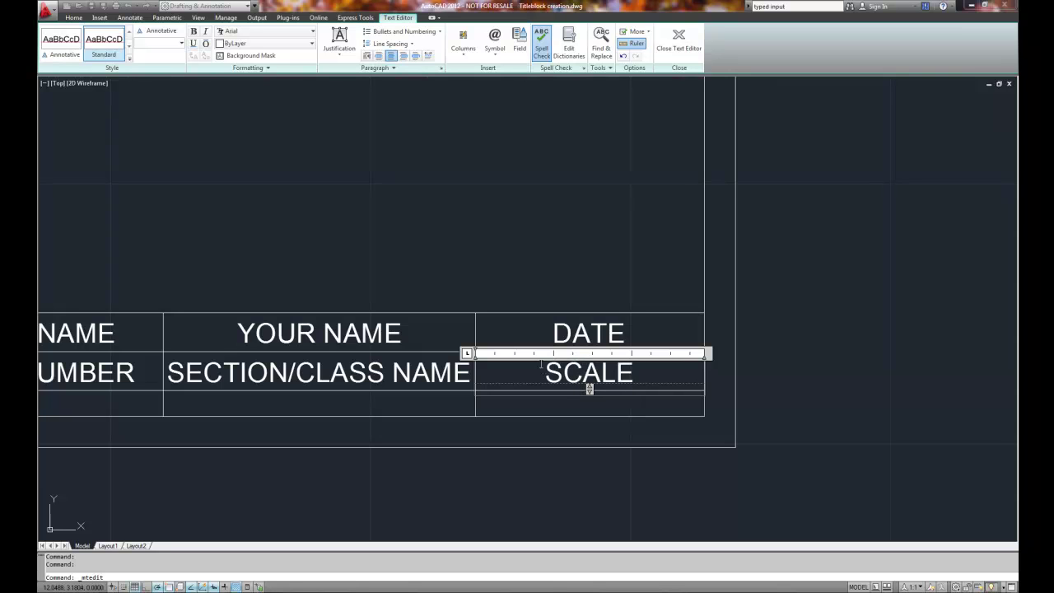
pyautogui.write(': 1:1')
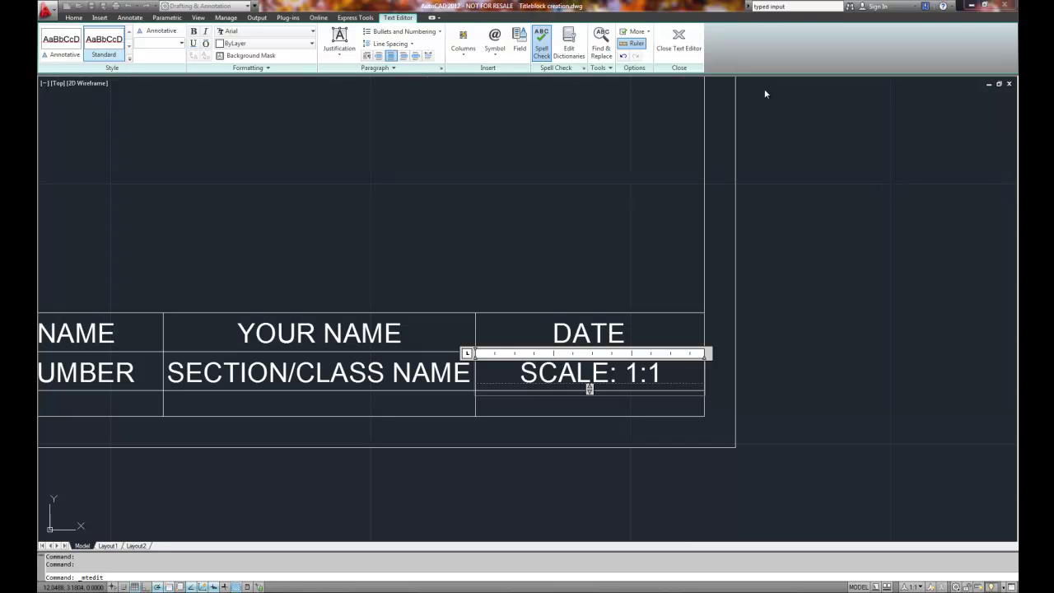
pyautogui.click(678, 41)
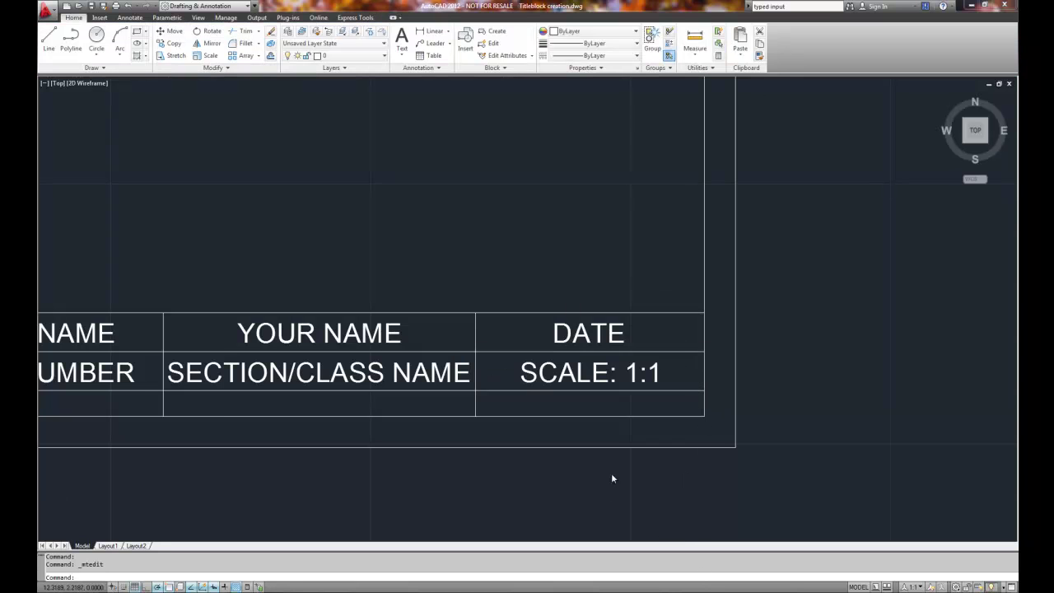
pyautogui.scroll(-1, 612, 475)
pyautogui.moveTo(609, 470); pyautogui.dragTo(795, 428, button='middle')
pyautogui.scroll(-1, 737, 422)
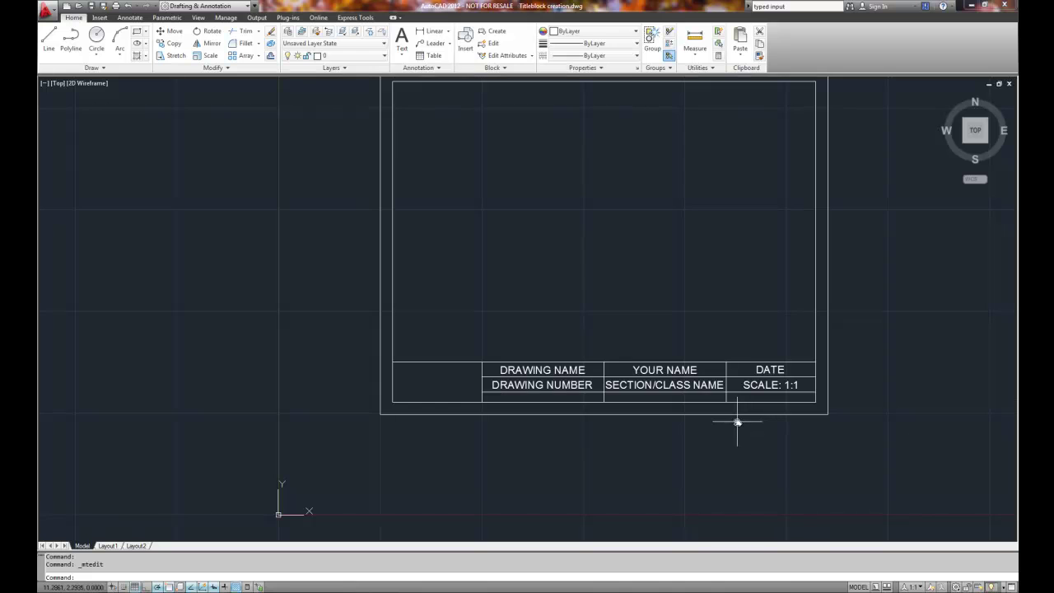
pyautogui.moveTo(753, 400)
pyautogui.mouseDown(button='middle')
pyautogui.moveTo(588, 404)
pyautogui.moveTo(567, 418)
pyautogui.mouseUp(button='middle')
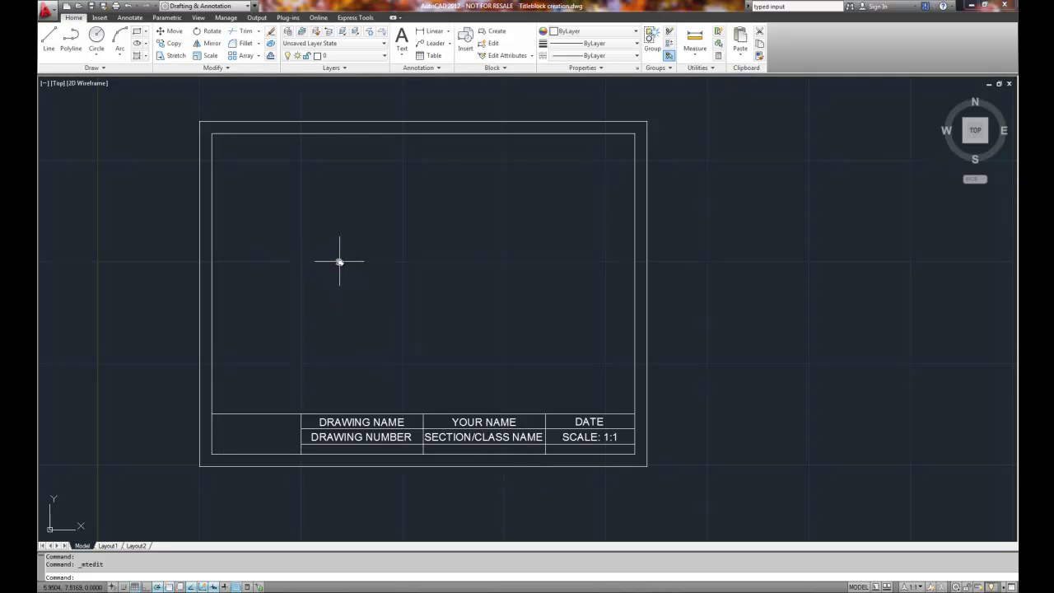
# Save As Titleblock creation, confirming replacement of the existing file.
pyautogui.click(46, 10)
pyautogui.click(70, 129)
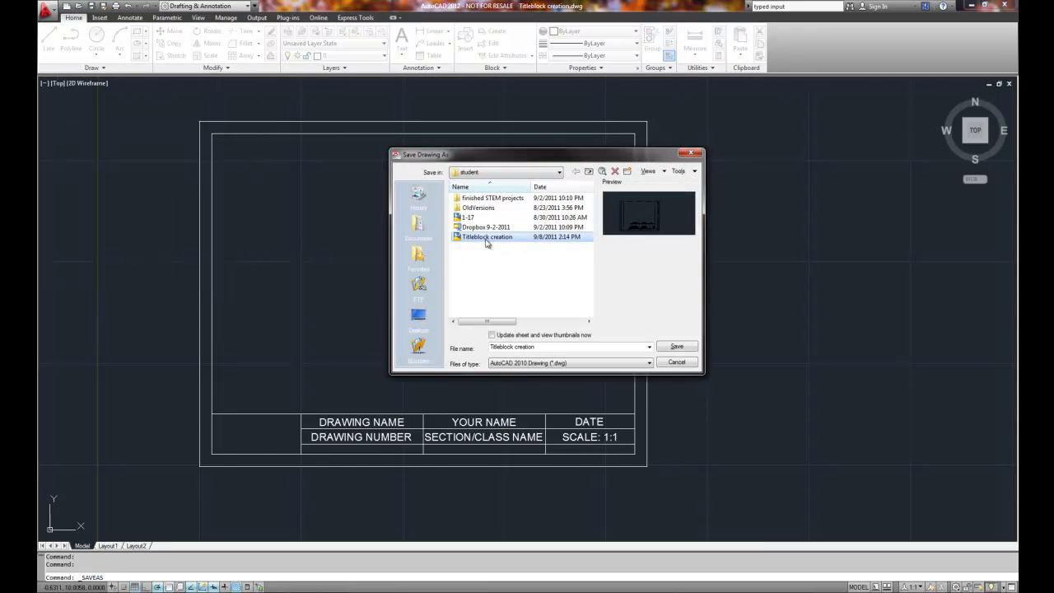
pyautogui.click(688, 347)
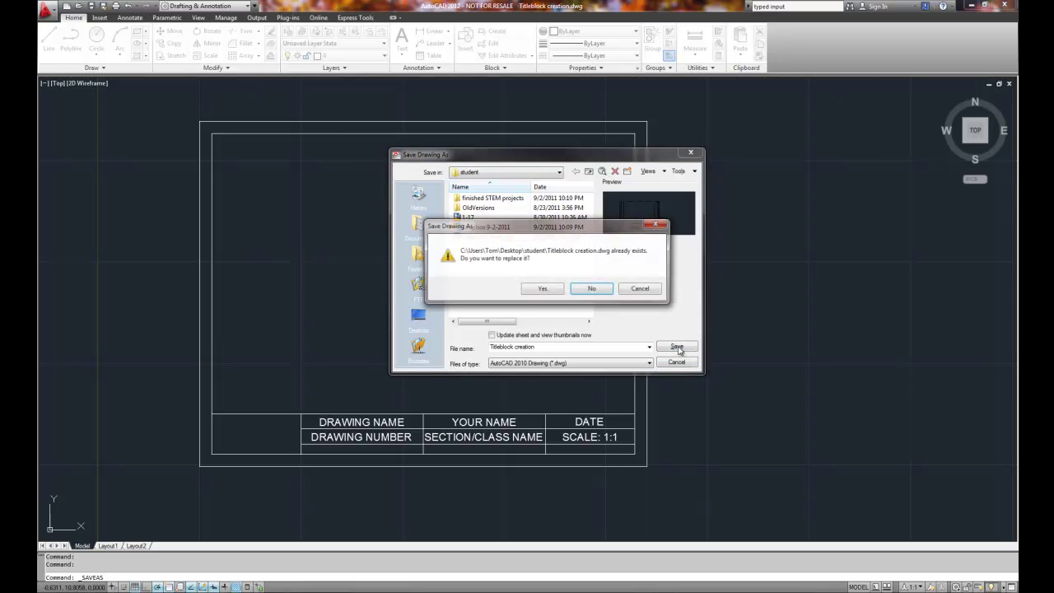
pyautogui.click(544, 289)
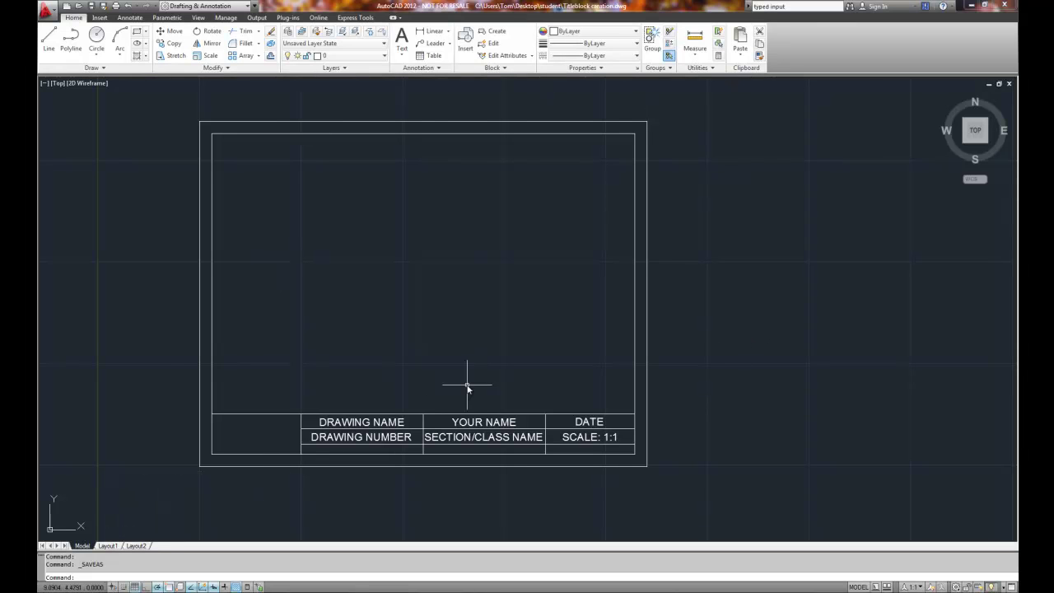
# On Layout1, delete the default viewport to leave a blank sheet.
pyautogui.click(108, 546)
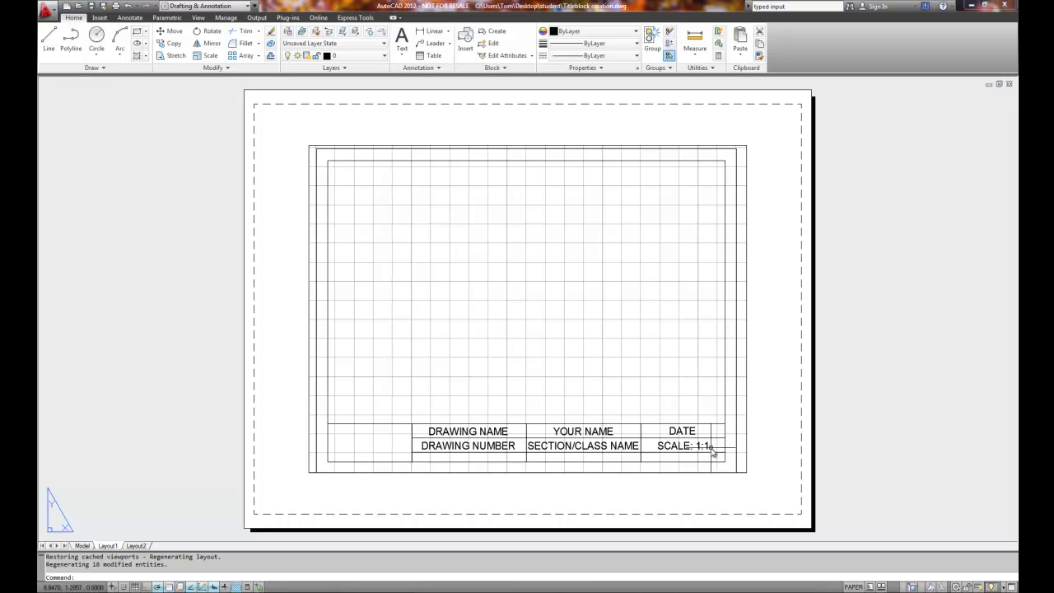
pyautogui.click(475, 145)
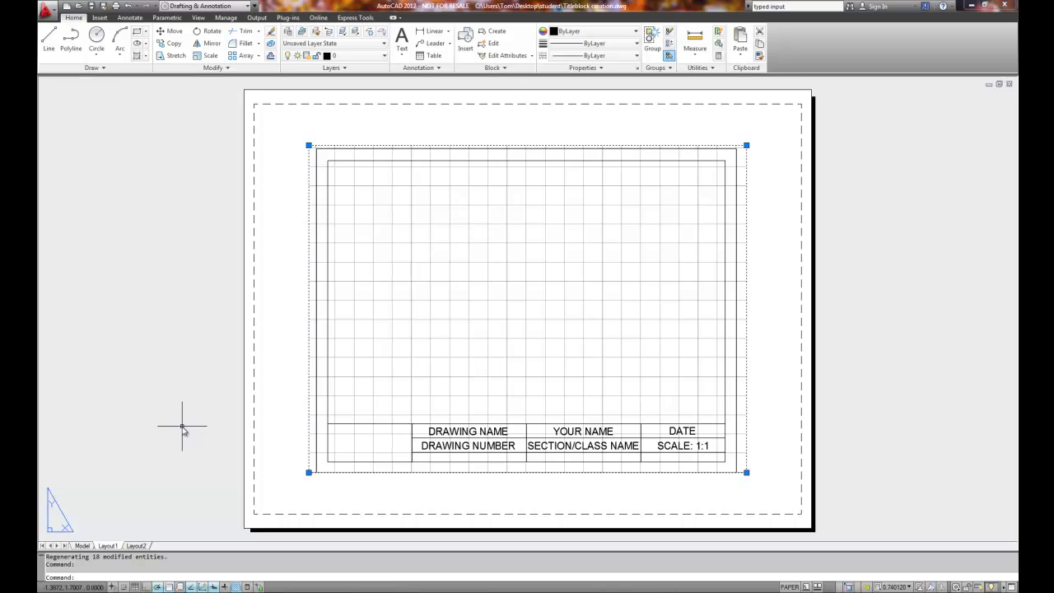
pyautogui.press('Delete')
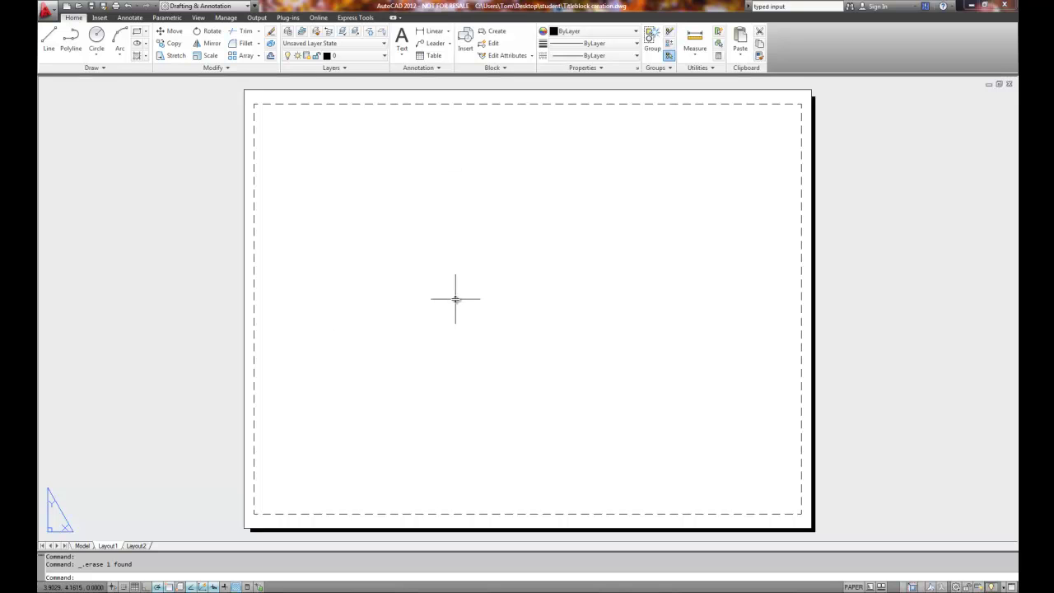
# In model space, copy all title block objects with base point at the border's lower-left corner.
pyautogui.click(82, 546)
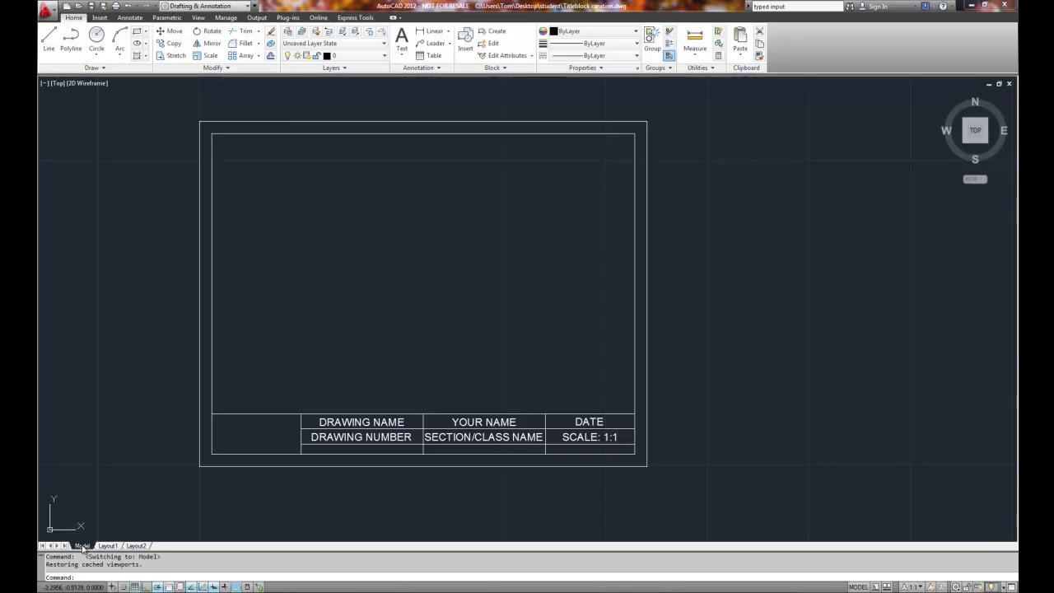
pyautogui.click(171, 103)
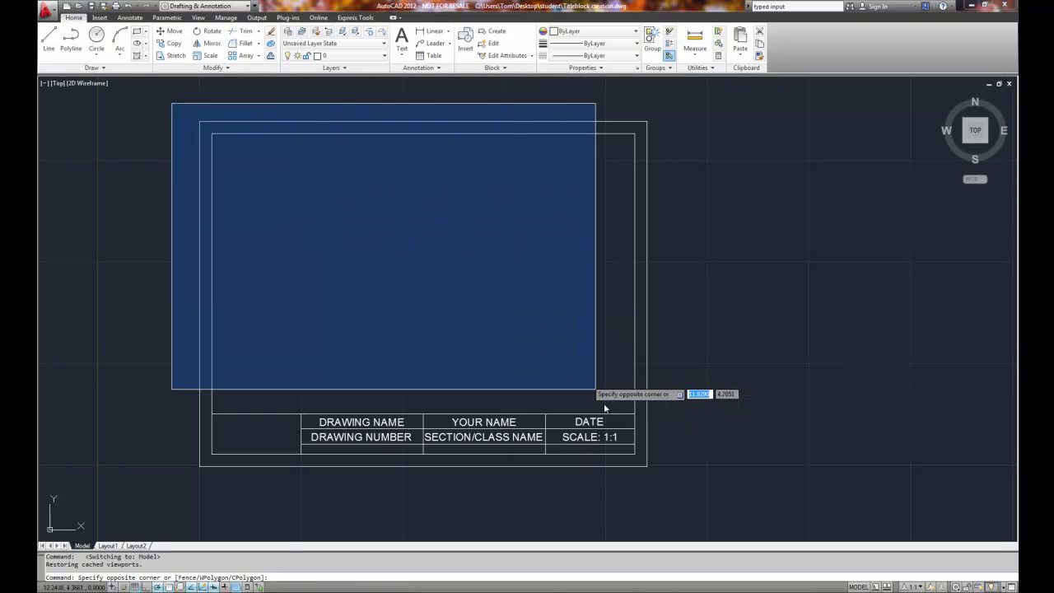
pyautogui.click(682, 497)
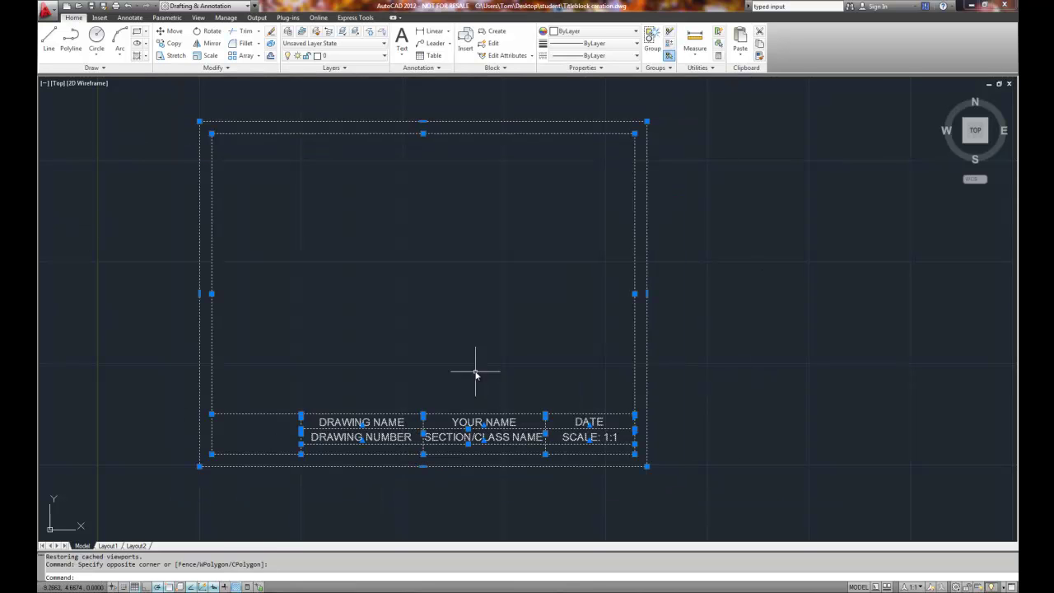
pyautogui.rightClick(362, 123)
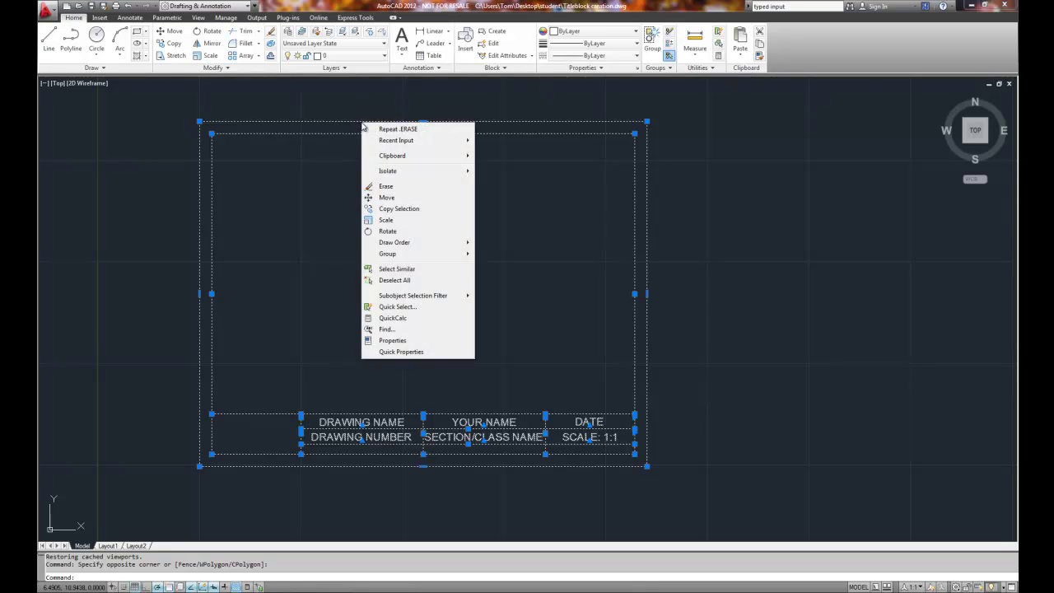
pyautogui.moveTo(439, 161)
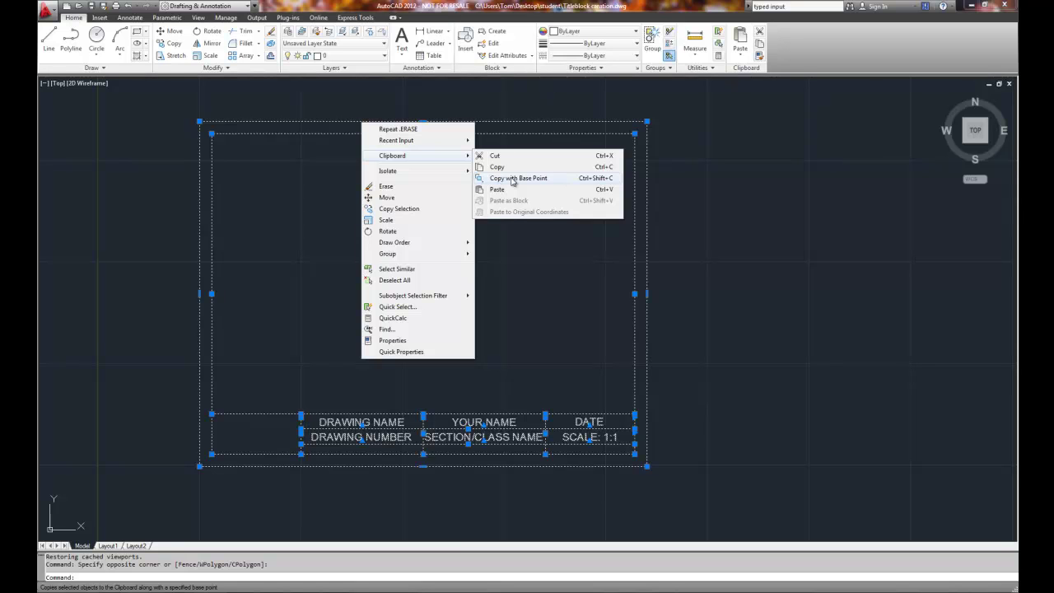
pyautogui.click(512, 180)
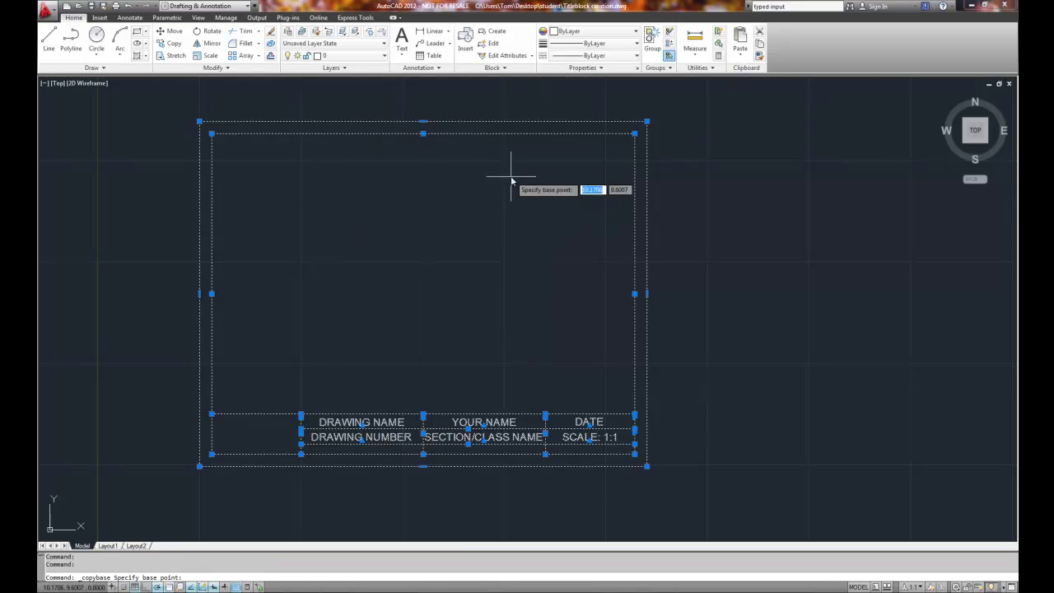
pyautogui.click(198, 467)
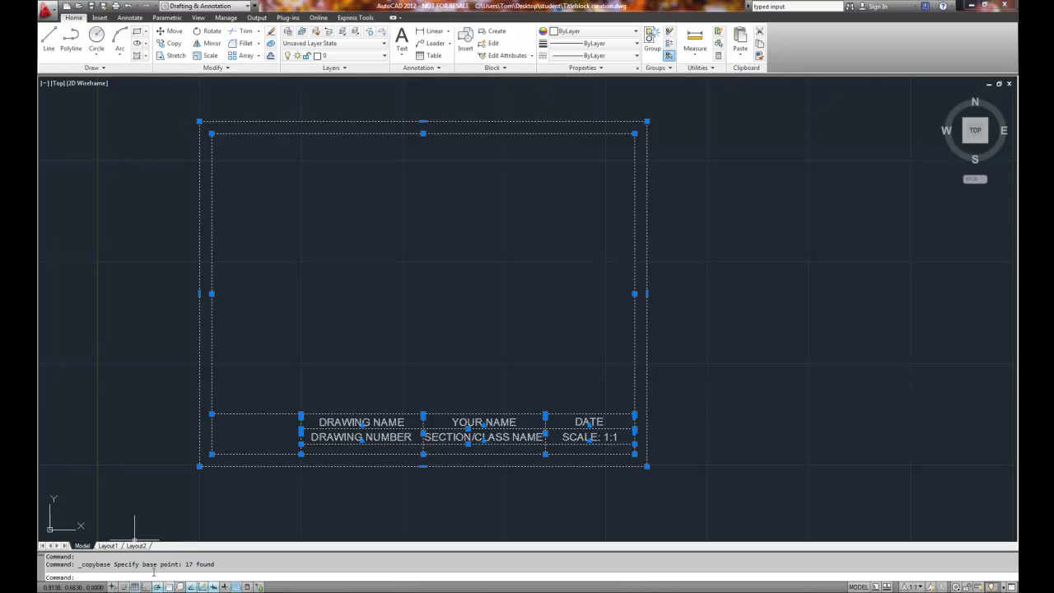
# Paste the copied title block onto the Layout1 sheet at a picked insertion point.
pyautogui.click(112, 546)
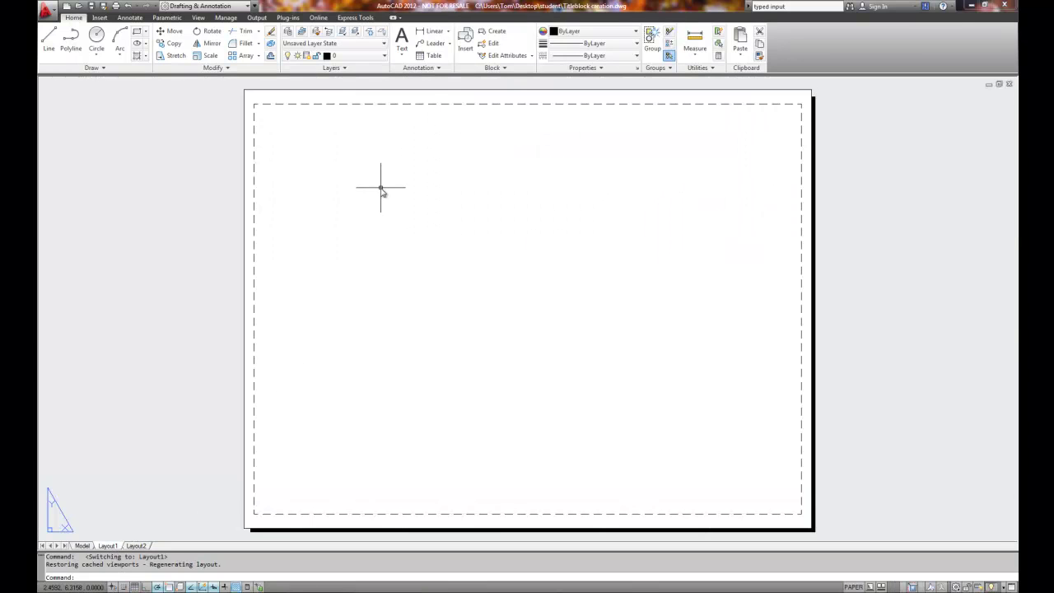
pyautogui.rightClick(320, 153)
pyautogui.moveTo(343, 188)
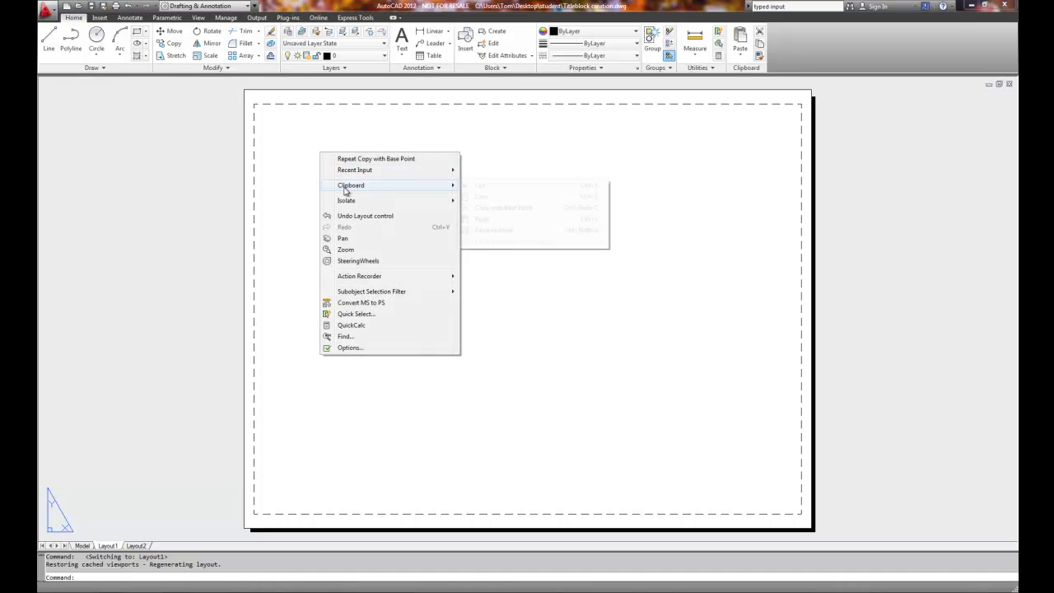
pyautogui.click(492, 220)
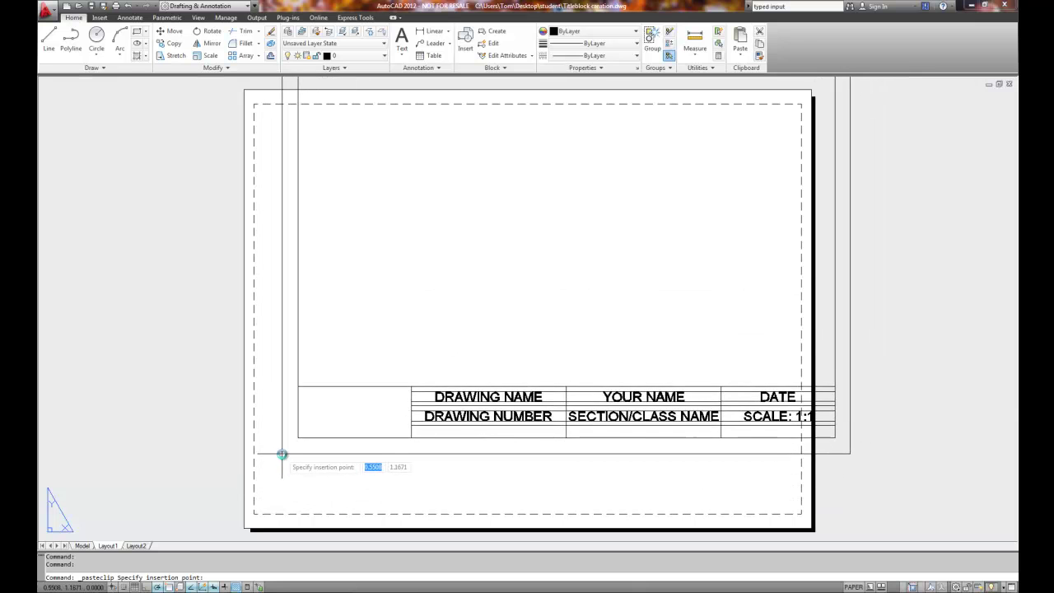
pyautogui.scroll(1, 282, 454)
pyautogui.scroll(-3, 282, 453)
pyautogui.scroll(2, 281, 454)
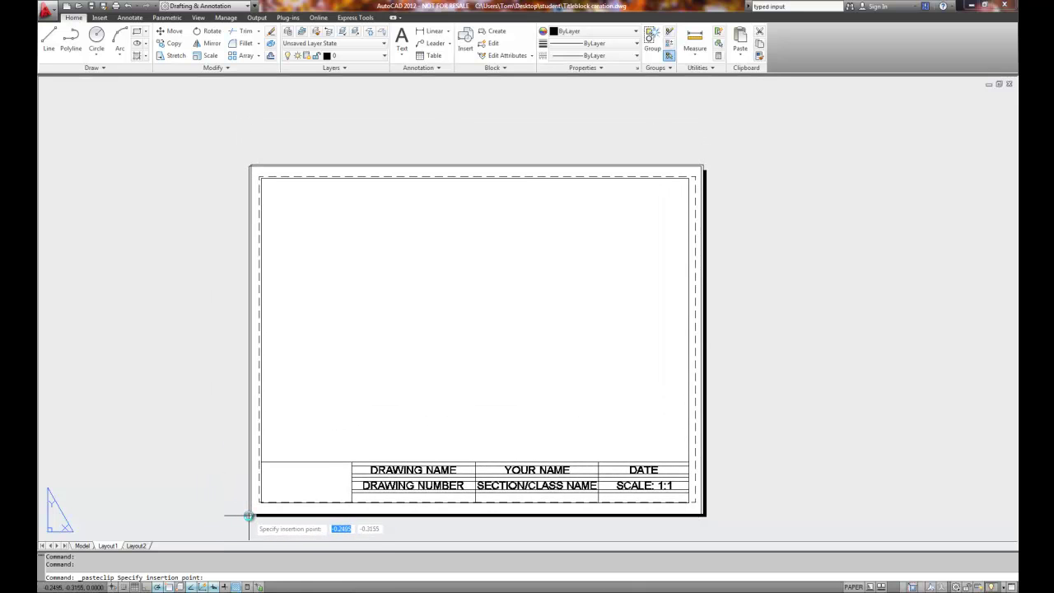
pyautogui.scroll(2, 248, 516)
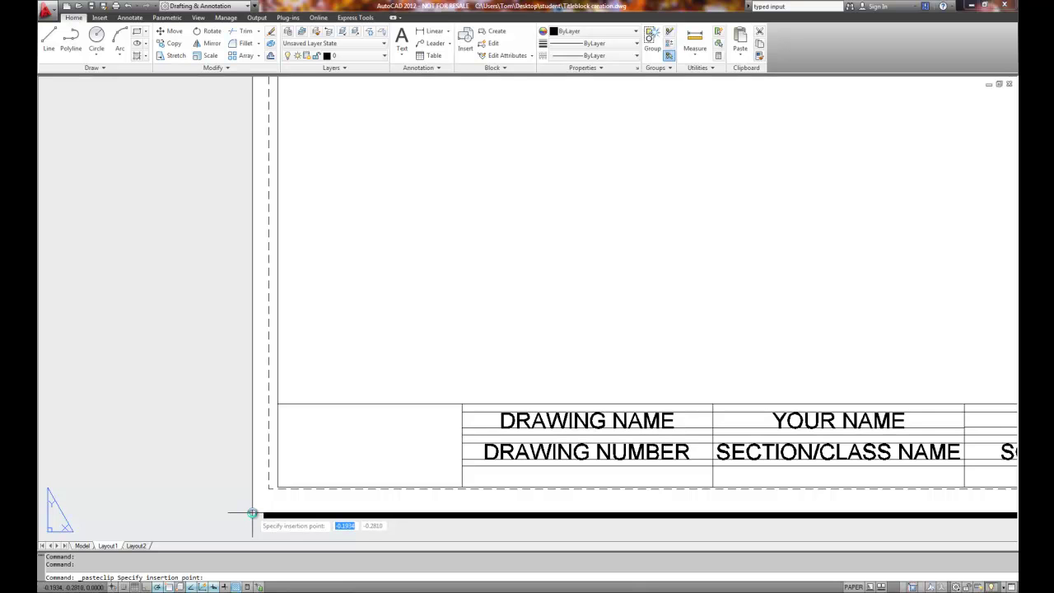
pyautogui.click(252, 513)
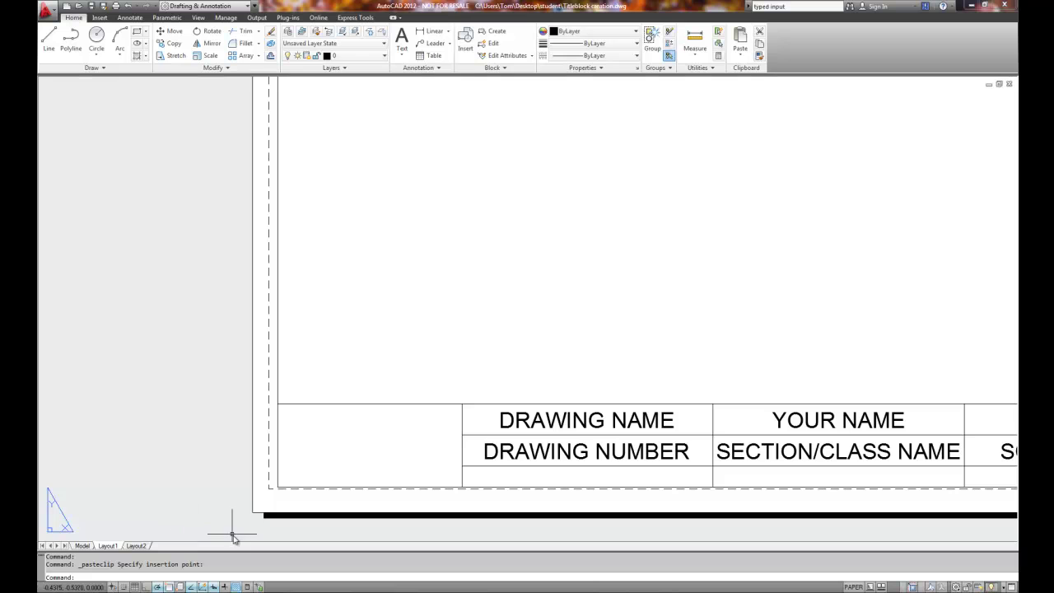
# Zoom and pan around Layout1 to check the title block against the printable area.
pyautogui.scroll(2, 391, 487)
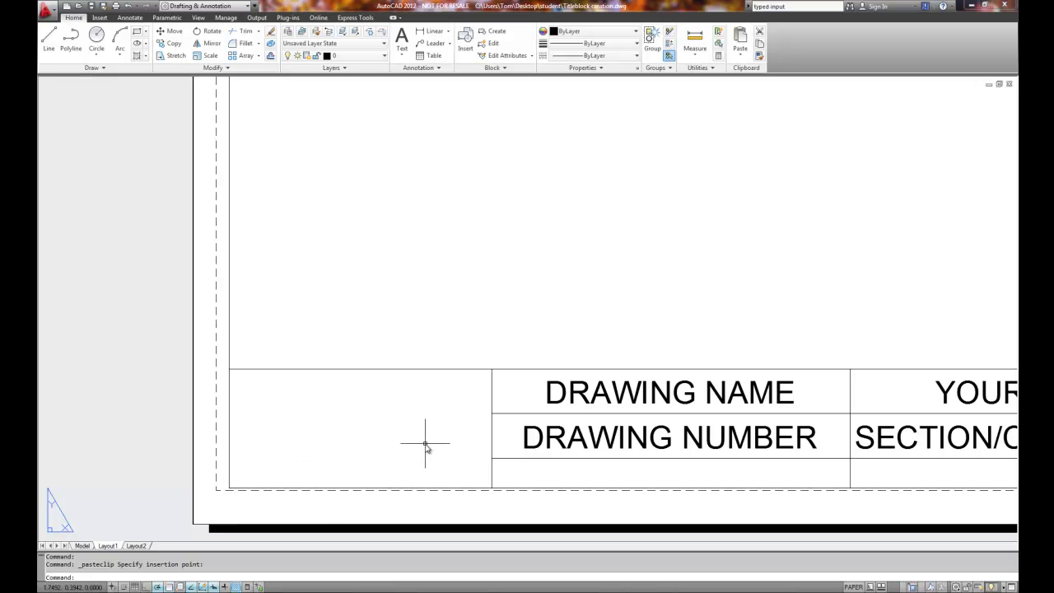
pyautogui.scroll(-2, 422, 445)
pyautogui.moveTo(419, 442); pyautogui.dragTo(247, 453, button='middle')
pyautogui.scroll(1, 680, 470)
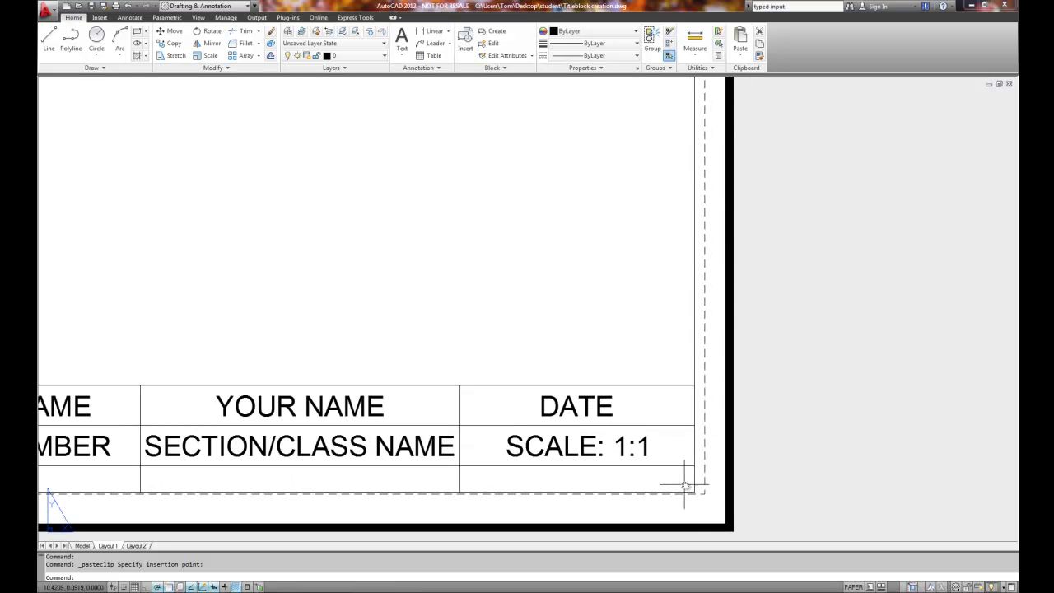
pyautogui.moveTo(705, 239); pyautogui.dragTo(724, 409, button='middle')
pyautogui.scroll(-2, 724, 405)
pyautogui.moveTo(748, 271); pyautogui.dragTo(727, 351, button='middle')
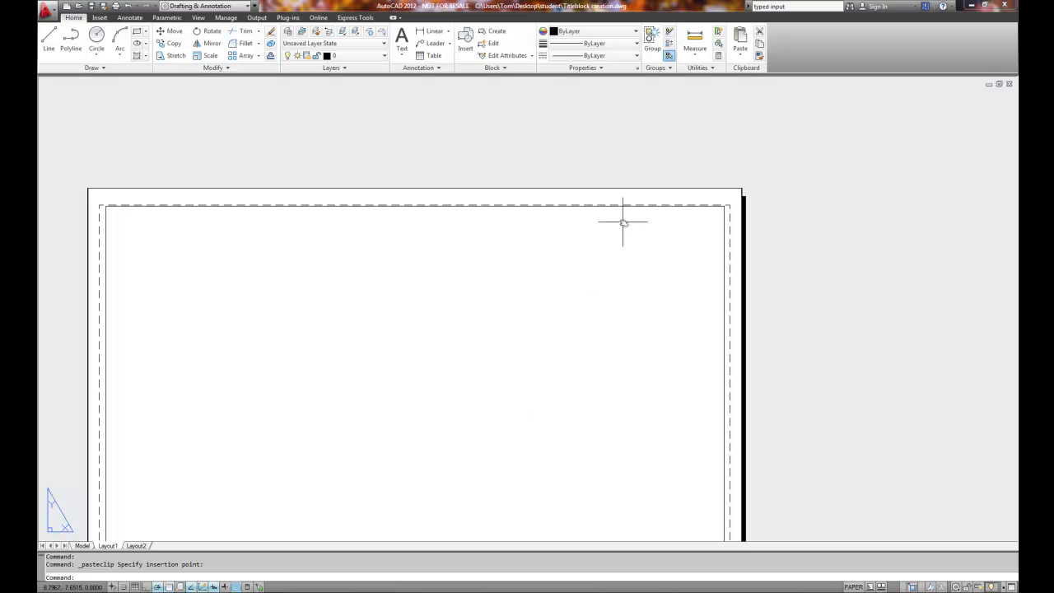
pyautogui.scroll(2, 701, 217)
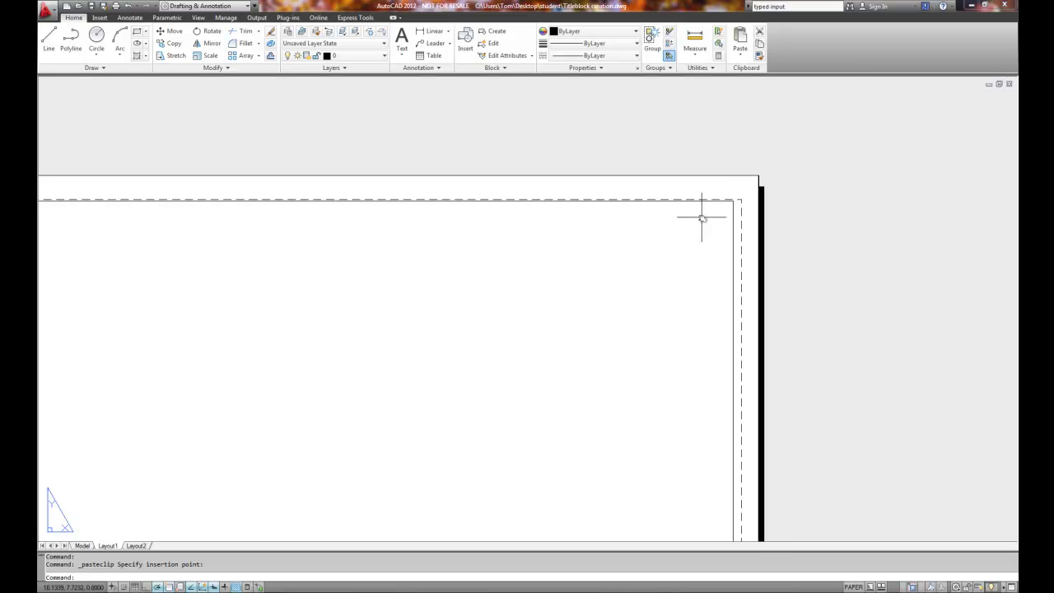
pyautogui.scroll(2, 736, 190)
pyautogui.scroll(-1, 736, 195)
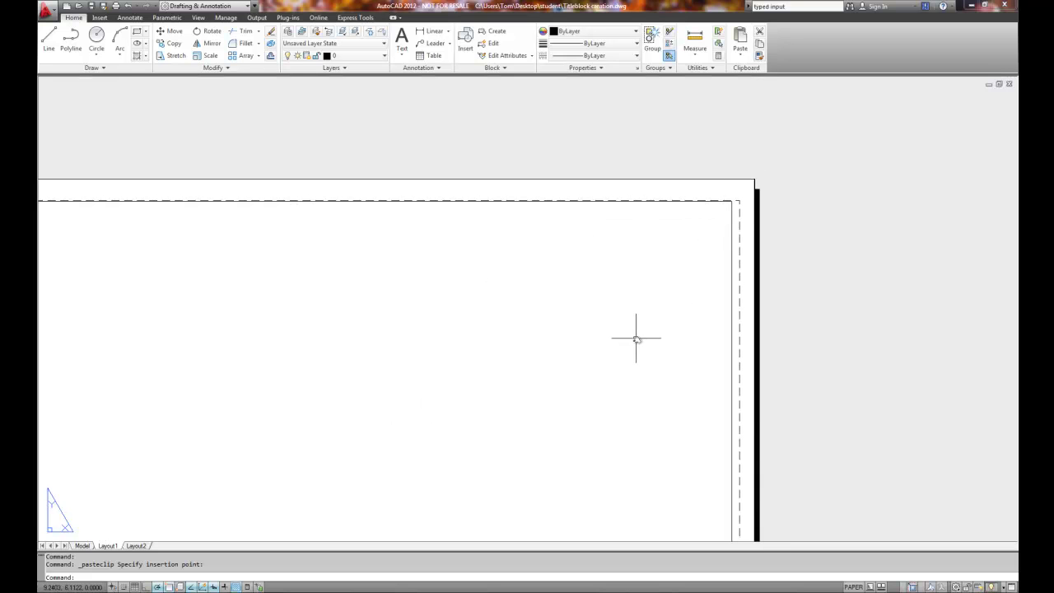
pyautogui.moveTo(629, 329); pyautogui.dragTo(766, 263, button='middle')
pyautogui.scroll(1, 766, 264)
pyautogui.scroll(-2, 768, 266)
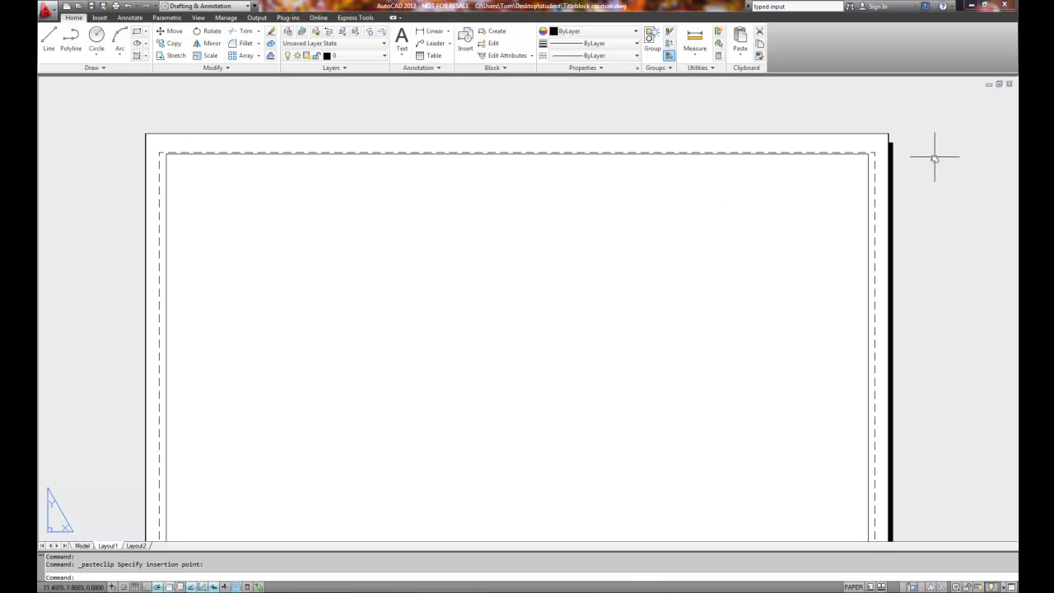
pyautogui.scroll(-4, 766, 251)
pyautogui.moveTo(750, 304); pyautogui.dragTo(551, 299, button='middle')
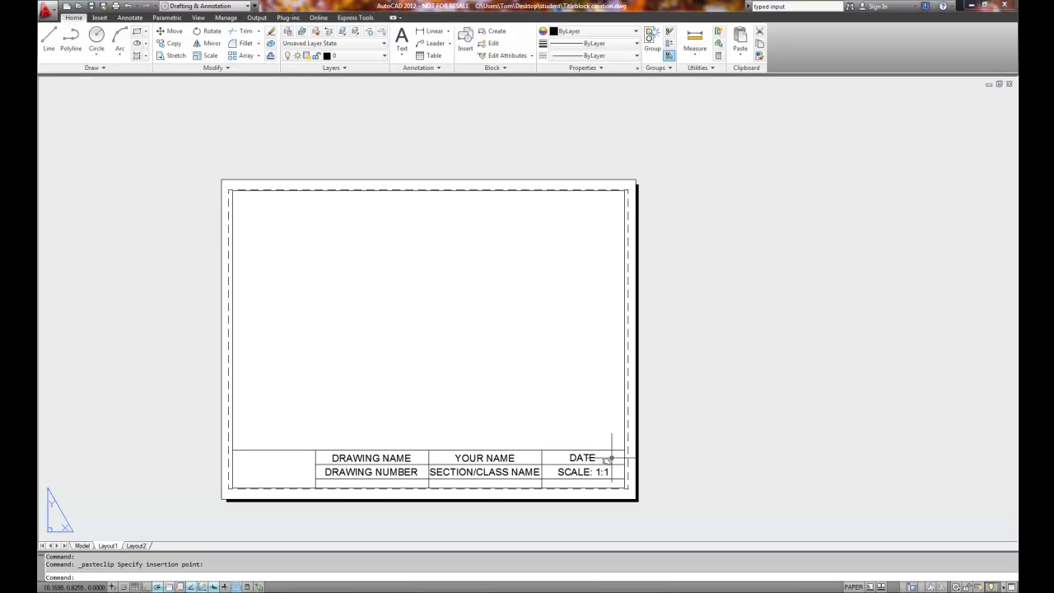
# Start STRETCH on the crossing-selected top border lines, basing it at the top-right corner.
pyautogui.rightClick(492, 496)
pyautogui.press('Escape')
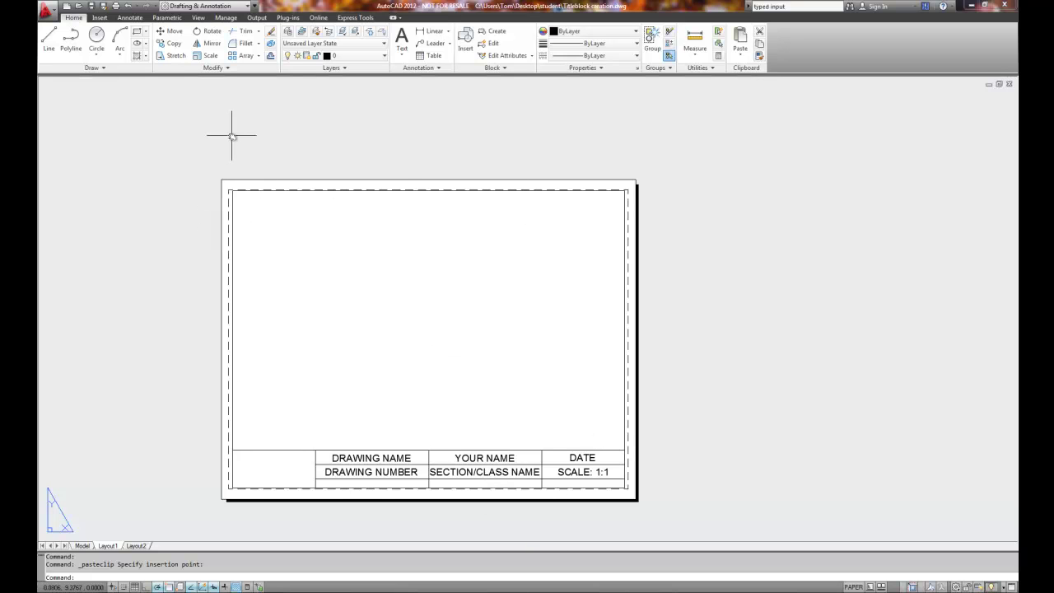
pyautogui.click(173, 56)
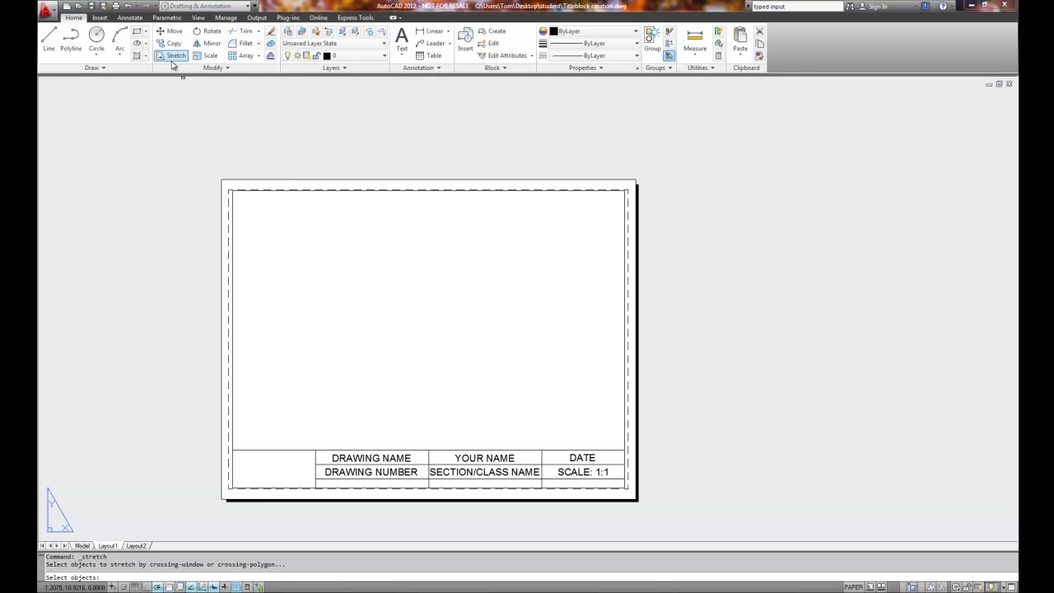
pyautogui.click(729, 131)
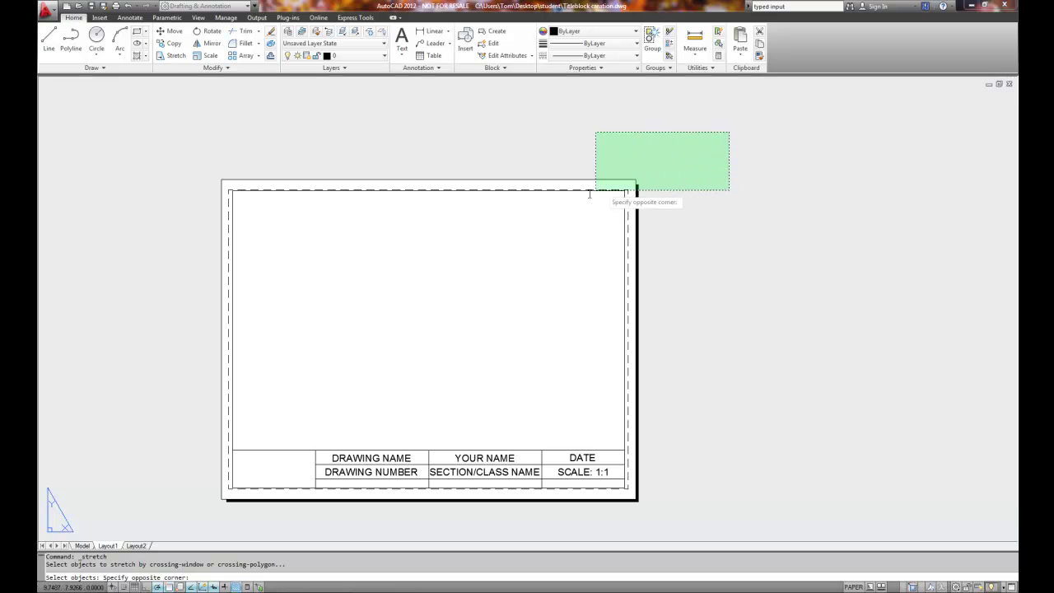
pyautogui.click(189, 205)
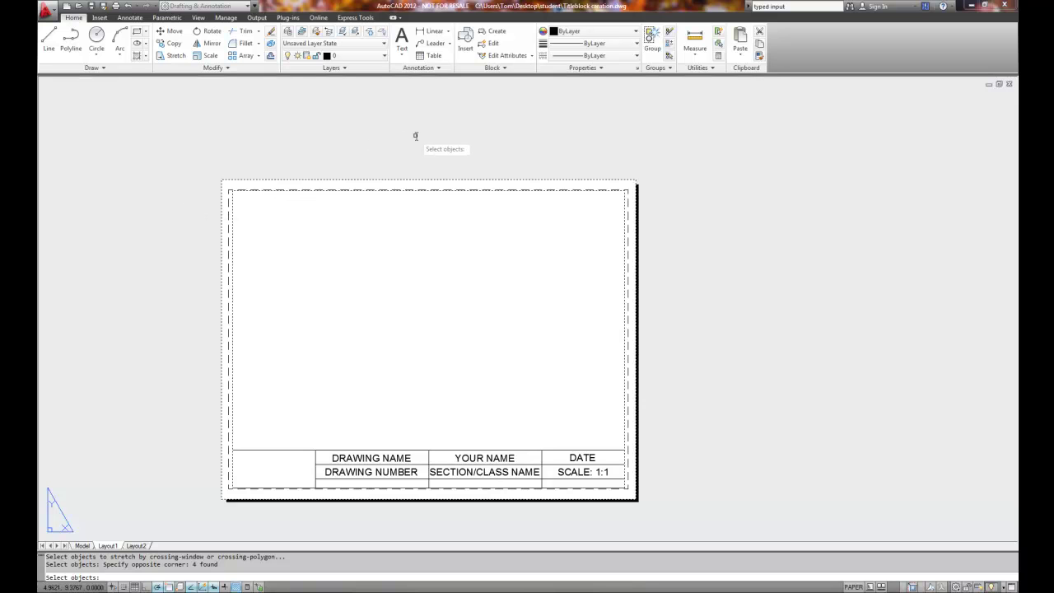
pyautogui.press('Return')
pyautogui.scroll(2, 663, 173)
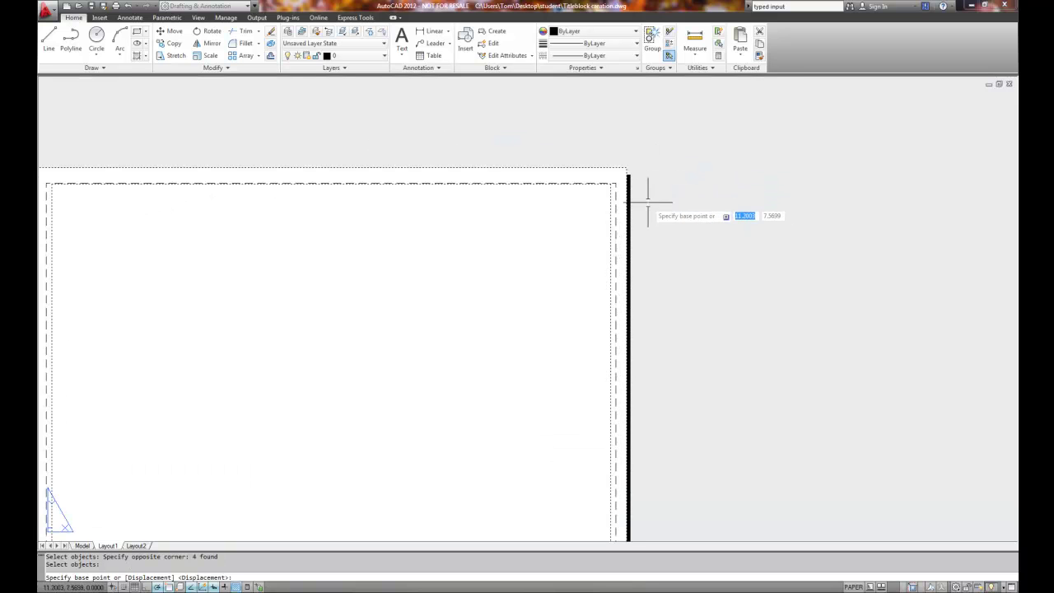
pyautogui.scroll(1, 646, 202)
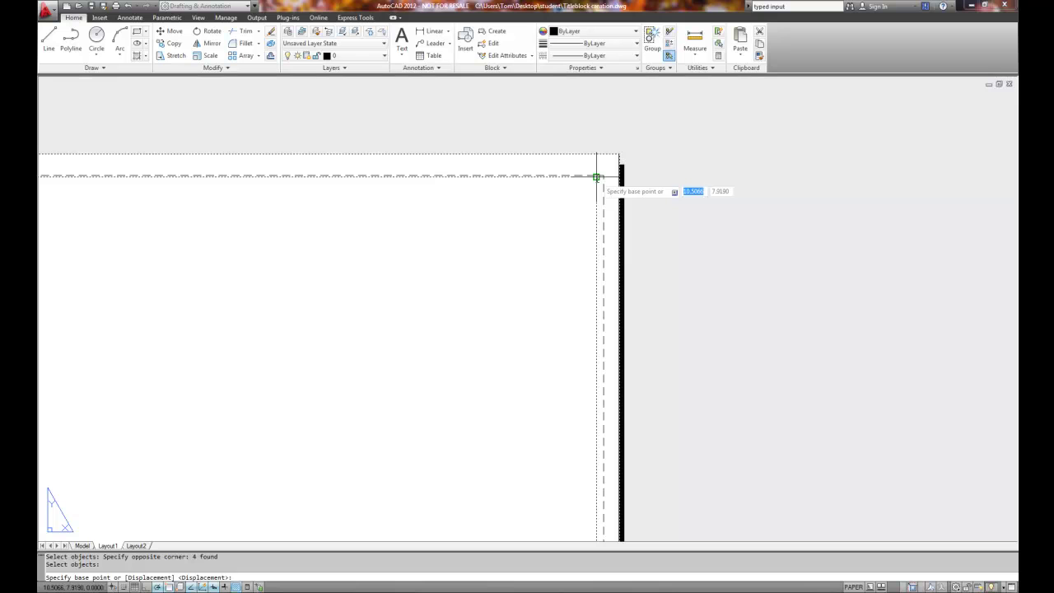
pyautogui.click(597, 177)
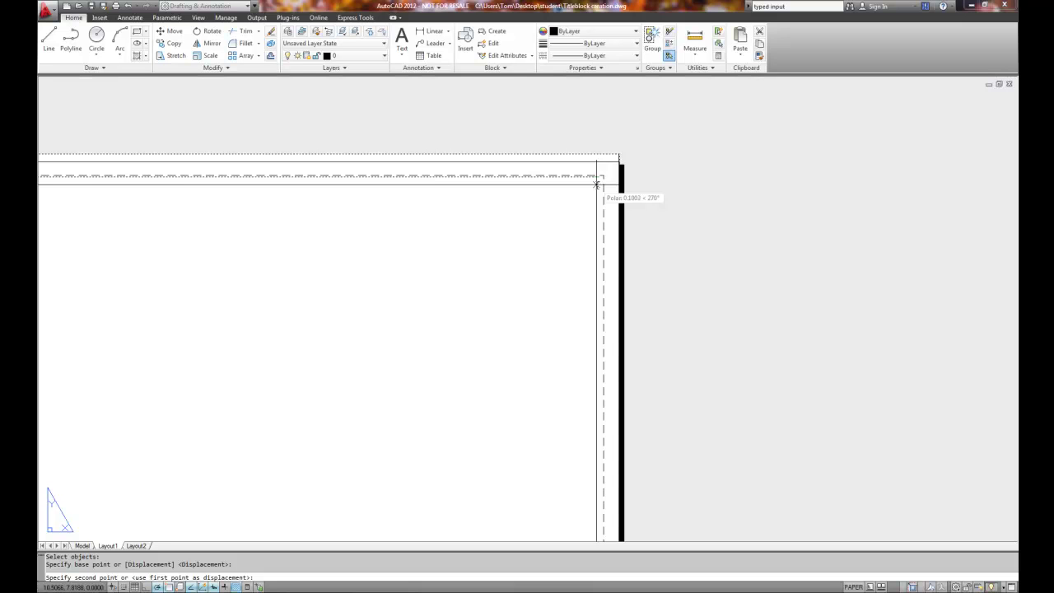
# Stretch the top border down 0.10 at 270° into the dashed printable area.
pyautogui.write('.10')
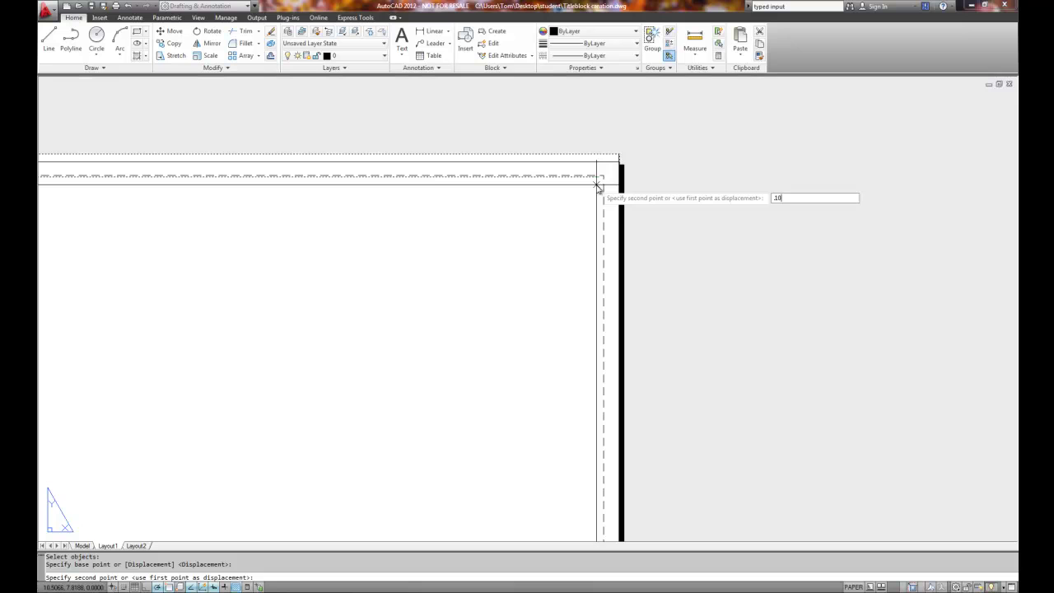
pyautogui.press('Tab')
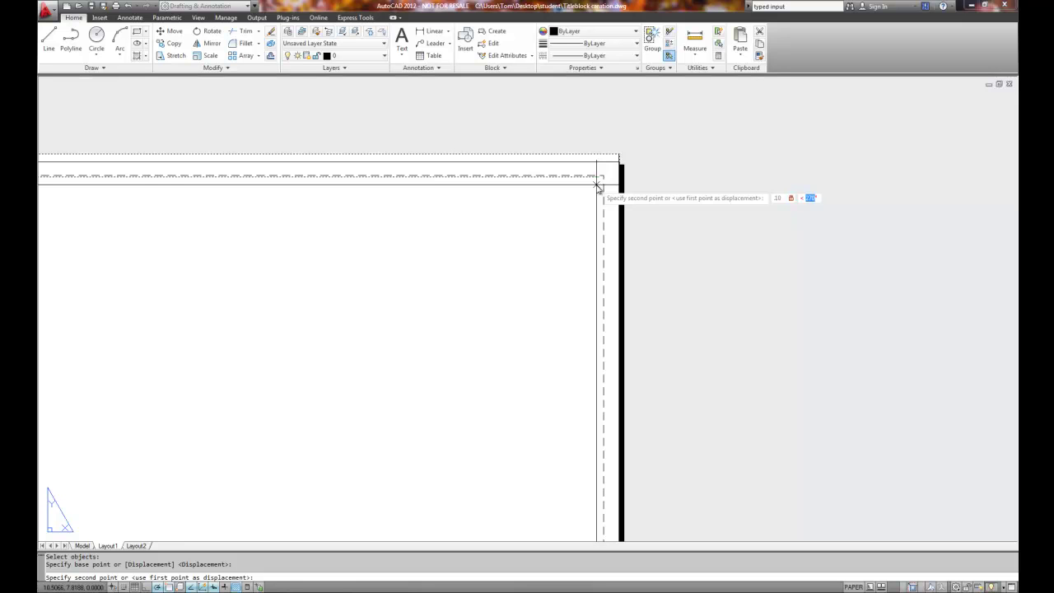
pyautogui.press('Return')
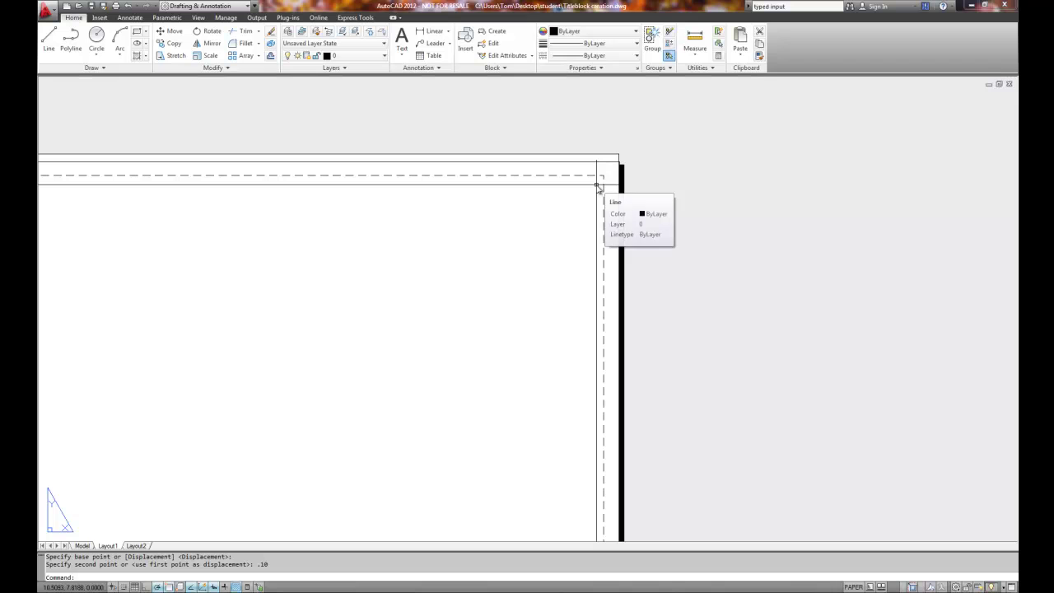
pyautogui.scroll(1, 587, 195)
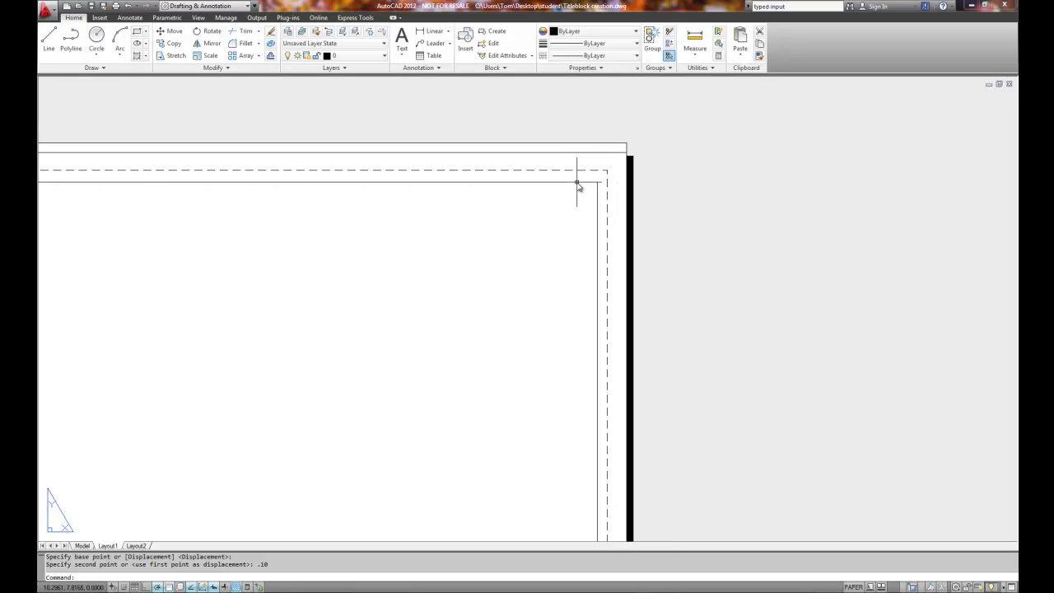
pyautogui.scroll(-5, 578, 186)
pyautogui.scroll(4, 604, 181)
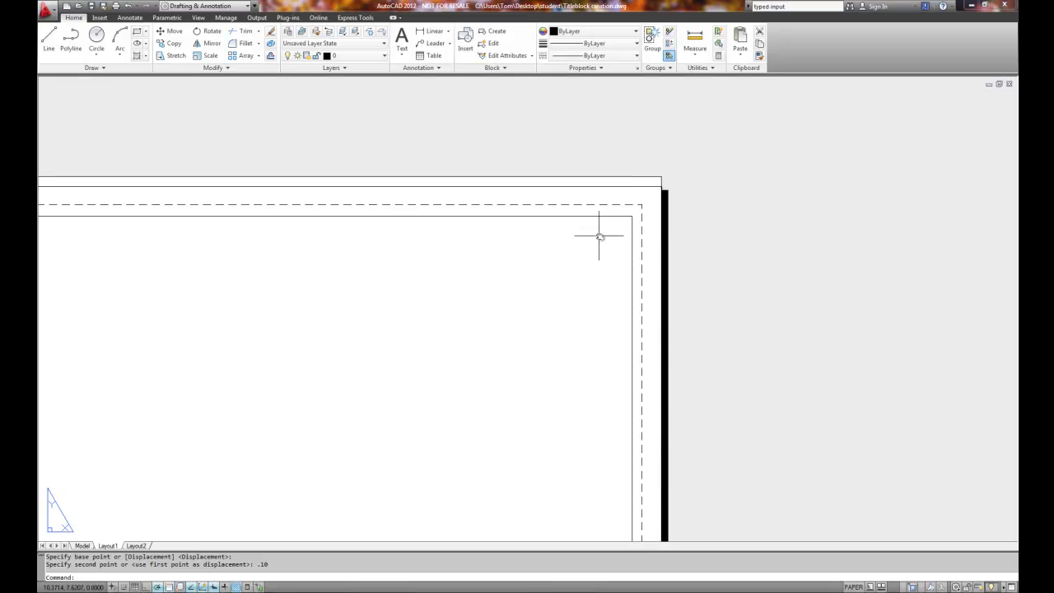
pyautogui.scroll(-4, 597, 235)
pyautogui.moveTo(564, 266); pyautogui.dragTo(588, 247, button='middle')
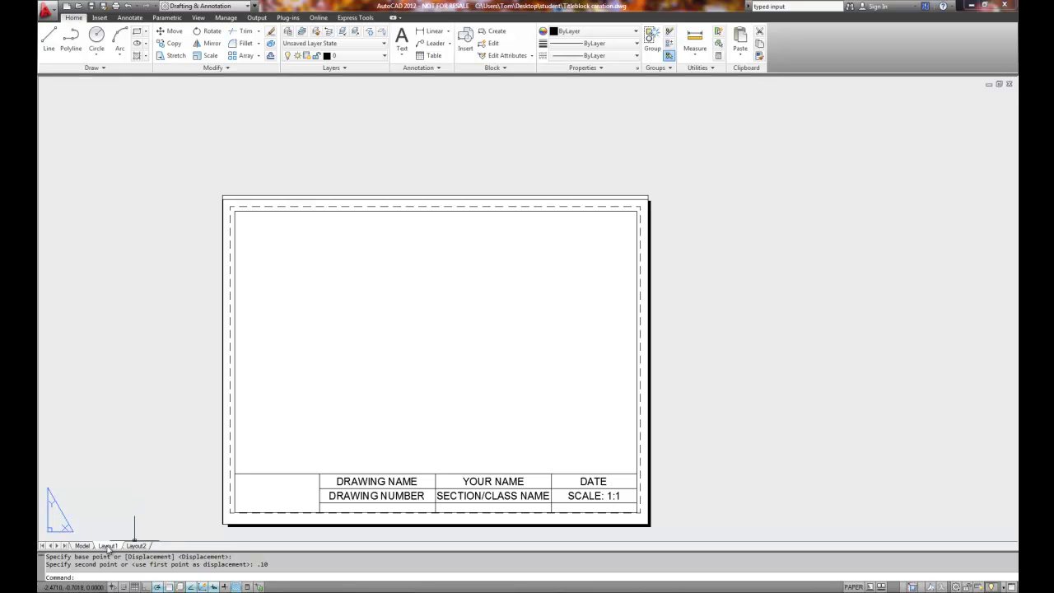
# Rename the Layout1 layout, entering ANSI as the new name.
pyautogui.rightClick(108, 547)
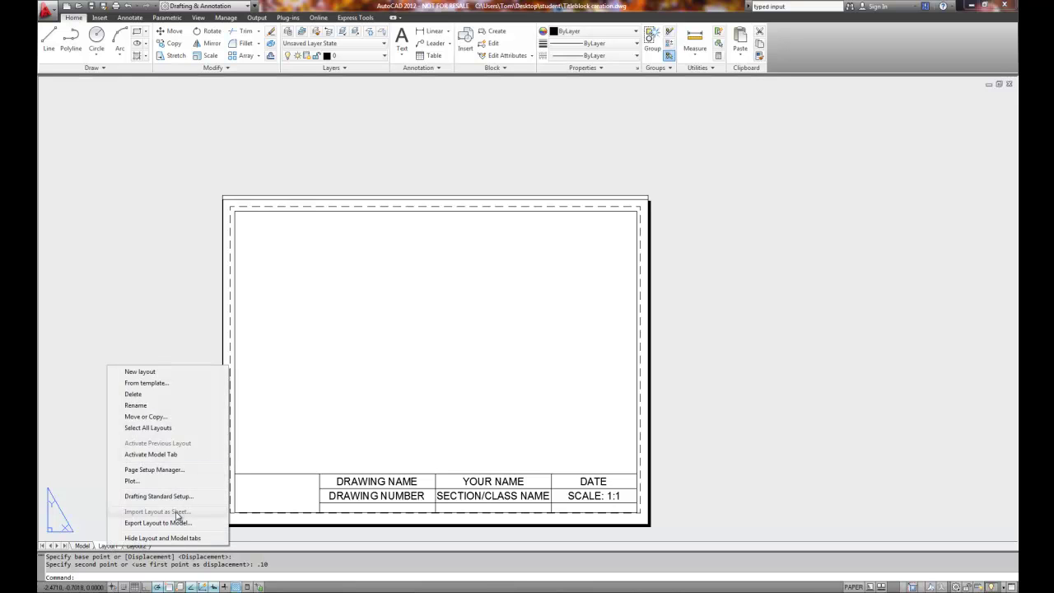
pyautogui.click(151, 405)
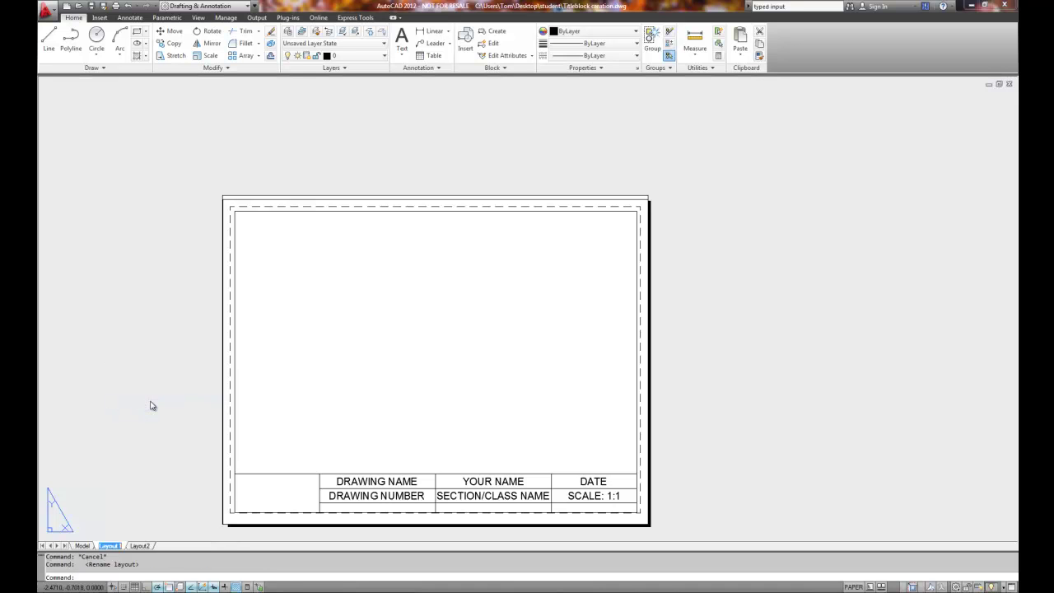
pyautogui.write('aNSI a')
pyautogui.press('BackSpace')
pyautogui.press('BackSpace')
pyautogui.press('BackSpace')
pyautogui.press('BackSpace')
pyautogui.press('BackSpace')
pyautogui.press('BackSpace')
pyautogui.write('A')
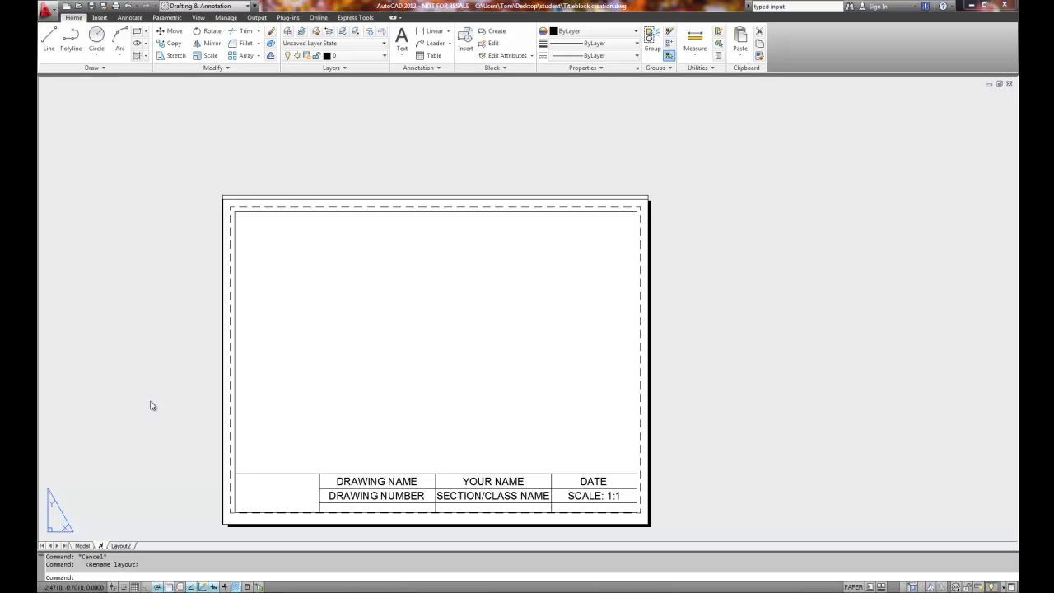